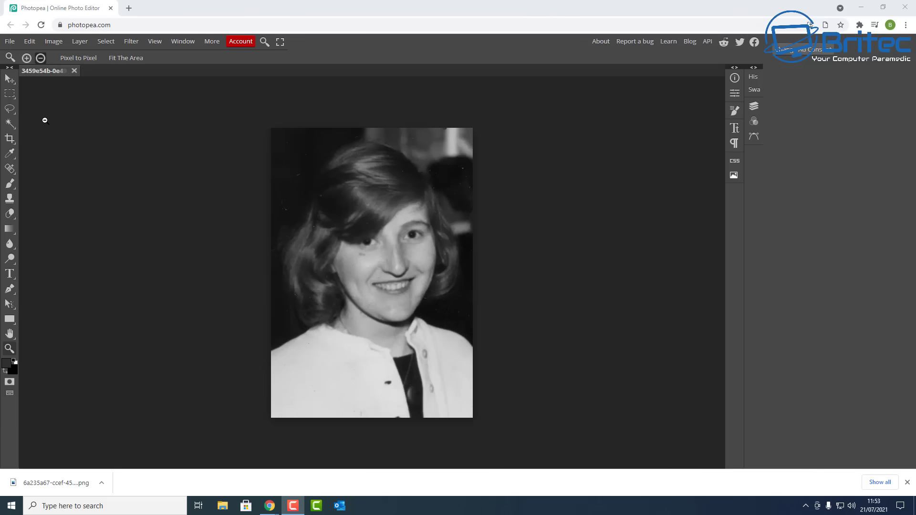
Remove the white dust spots and scratches around the hair and dark background of the portrait with the Spot Healing Brush.
left_click(30, 74)
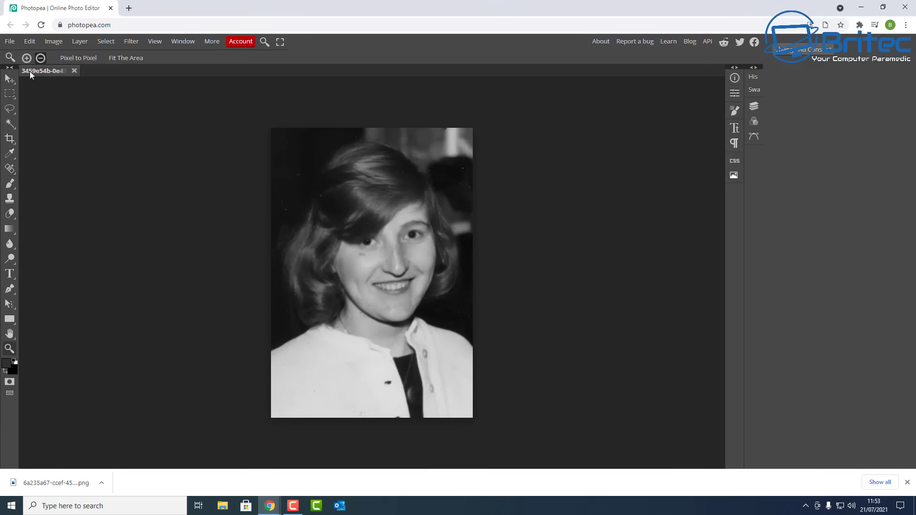
scroll(352, 206, "up", 5)
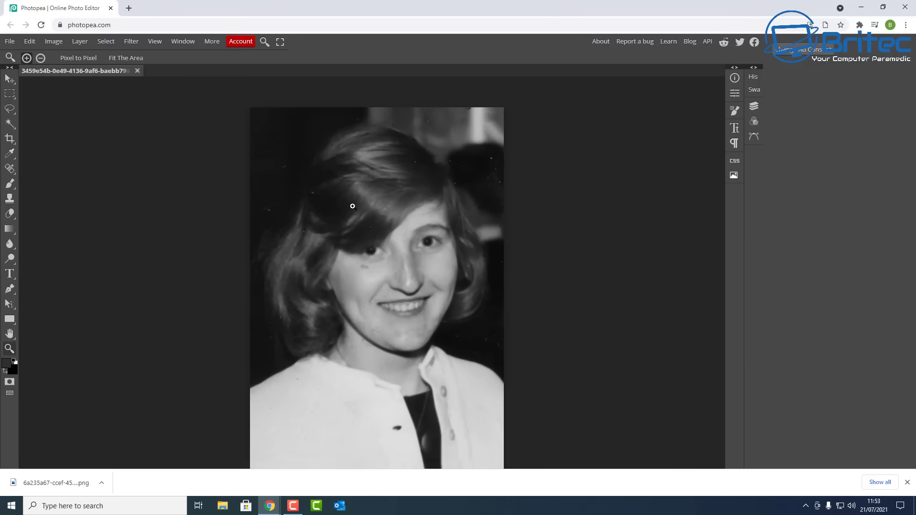
scroll(567, 256, "up", 3)
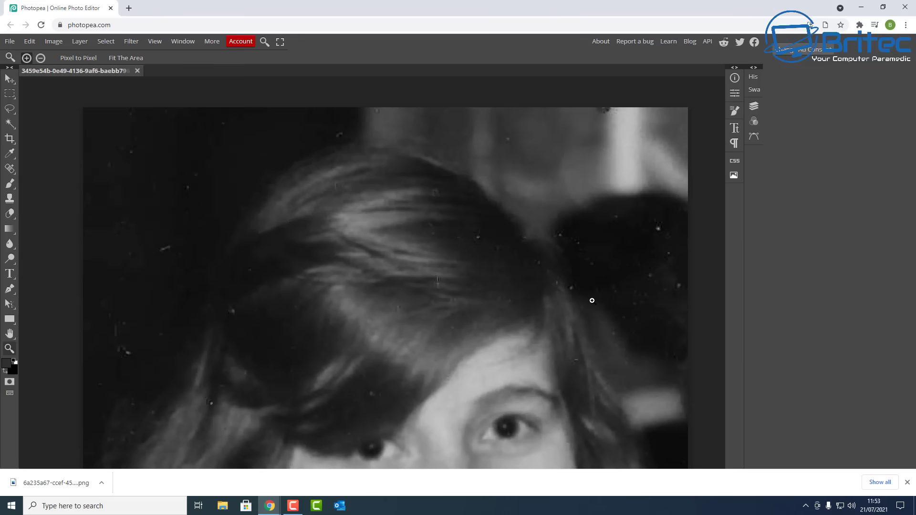
left_click(9, 170)
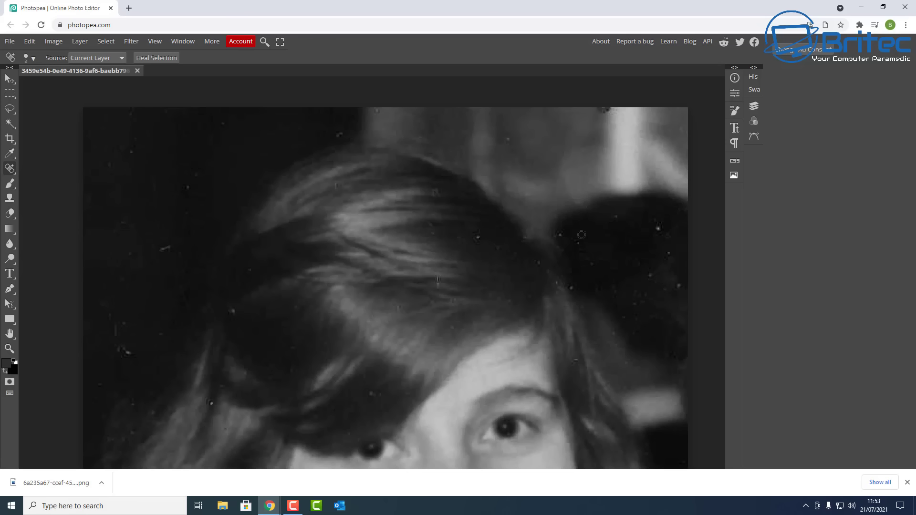
left_click(659, 229)
left_click_drag(603, 109, 615, 110)
left_click(164, 249)
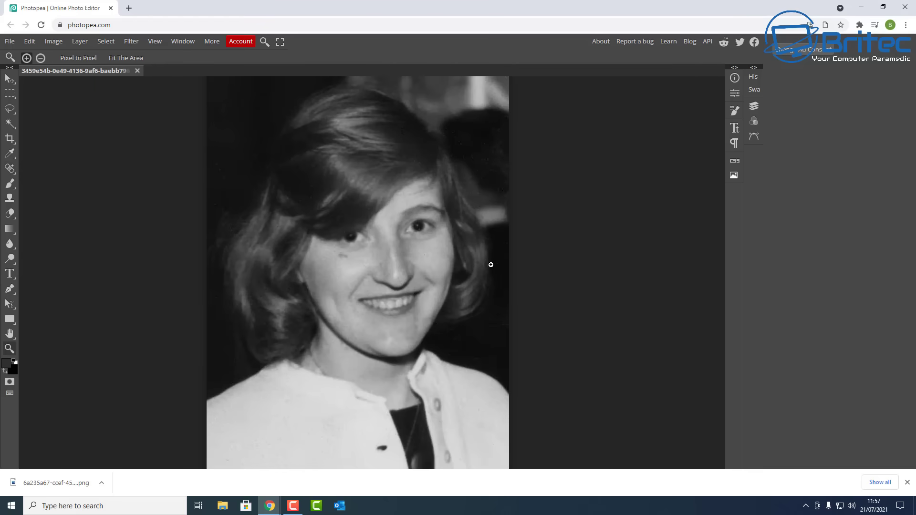
Export the retouched portrait as a PNG at 100% quality and open the downloaded file.
scroll(491, 265, "down", 3)
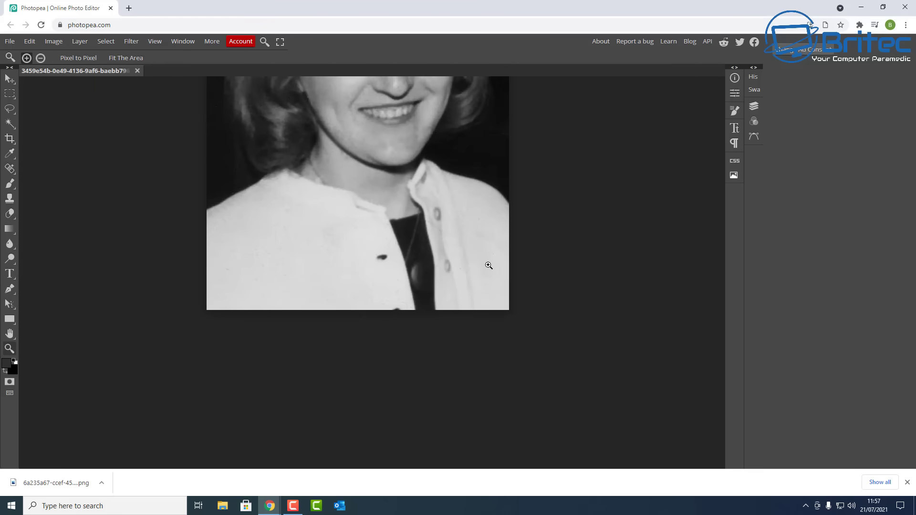
scroll(488, 265, "up", 5)
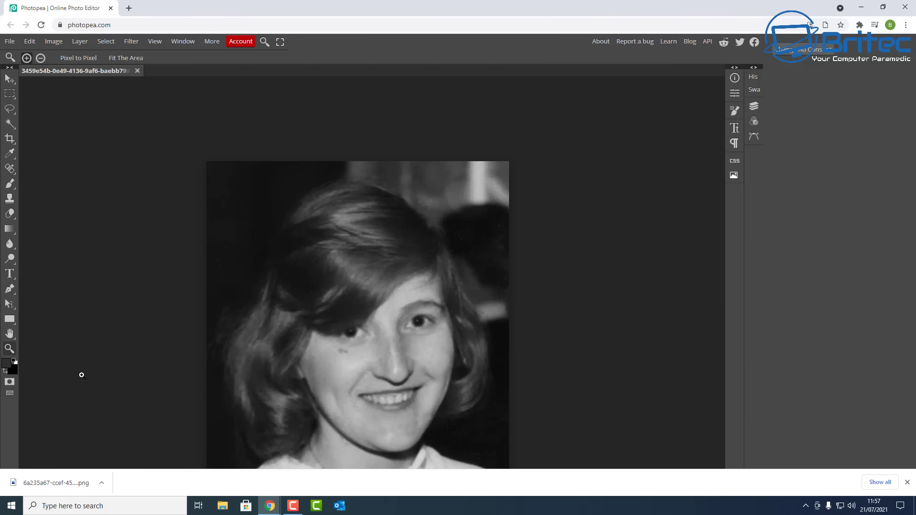
left_click(10, 41)
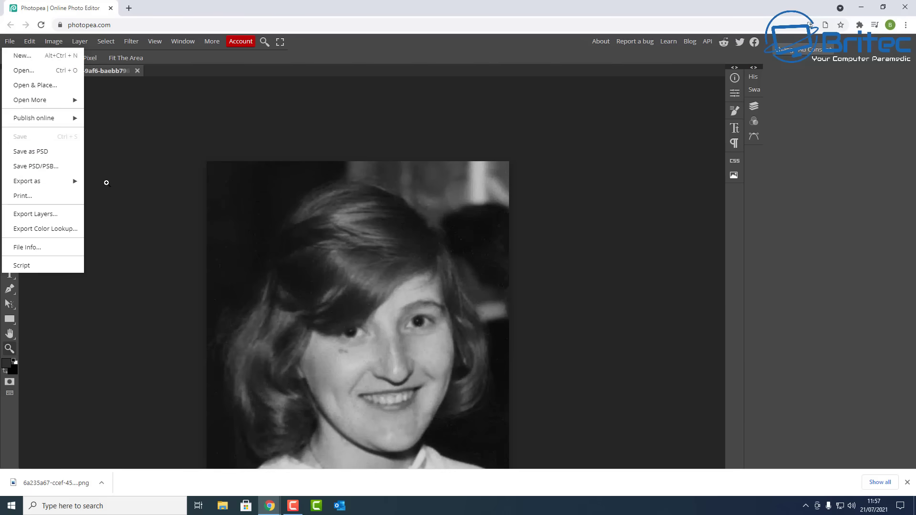
mouse_move(62, 185)
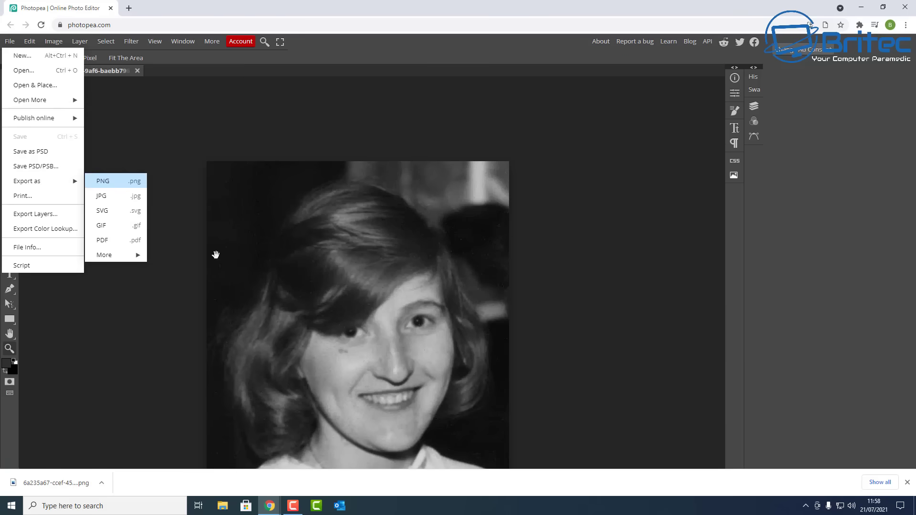
left_click_drag(289, 110, 440, 115)
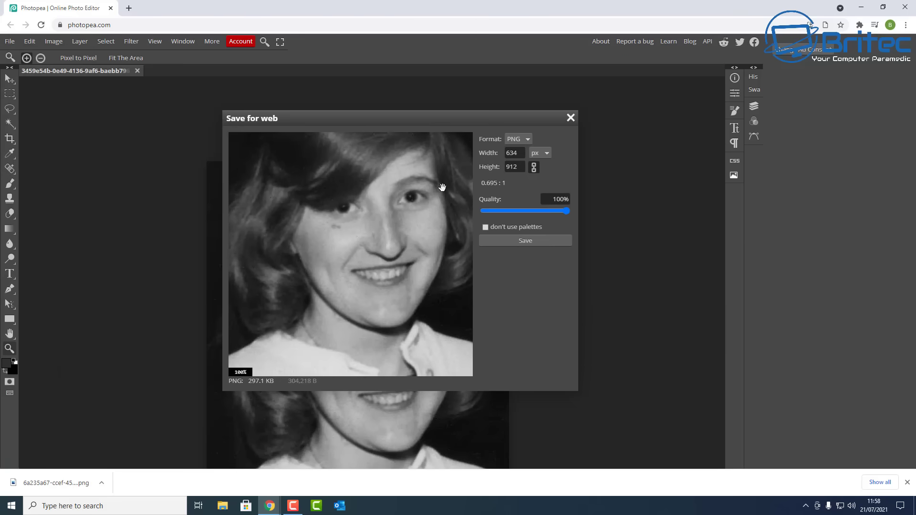
left_click(525, 241)
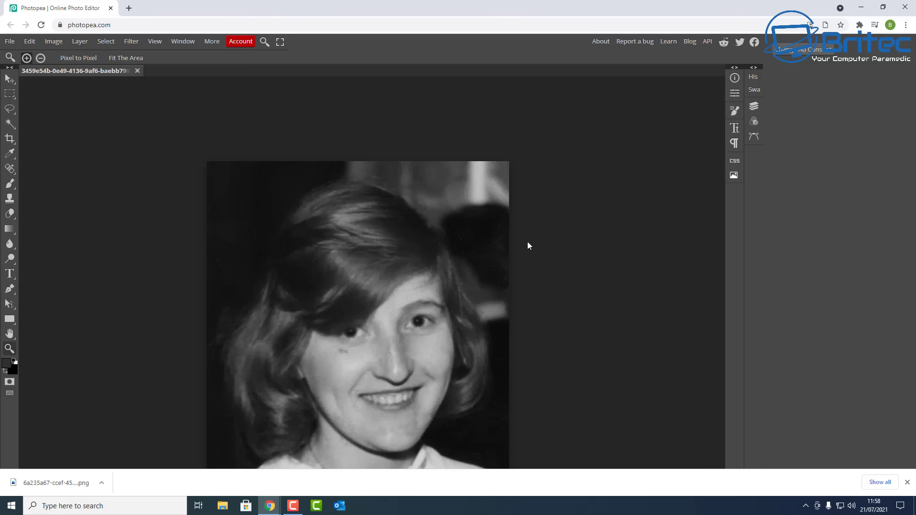
left_click(41, 485)
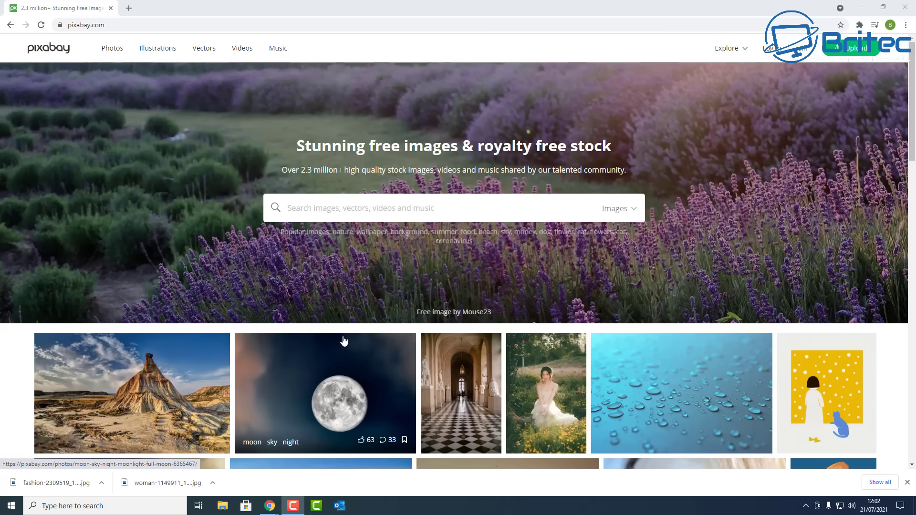
Search the Pixabay image library for "women".
left_click(312, 208)
type("wom")
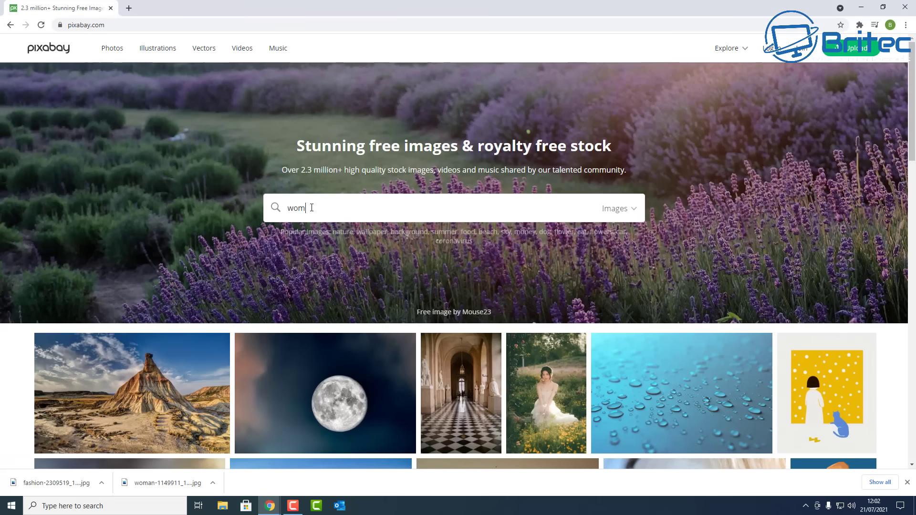
type("en")
key("Return")
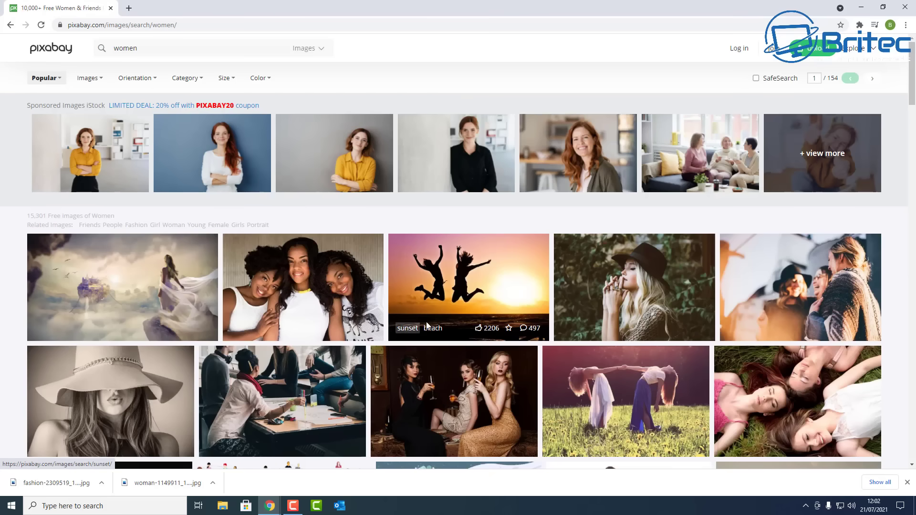
View the photo pages of the blonde woman in a black hat and the sepia woman in a wide-brimmed hat, returning to the results.
left_click(634, 301)
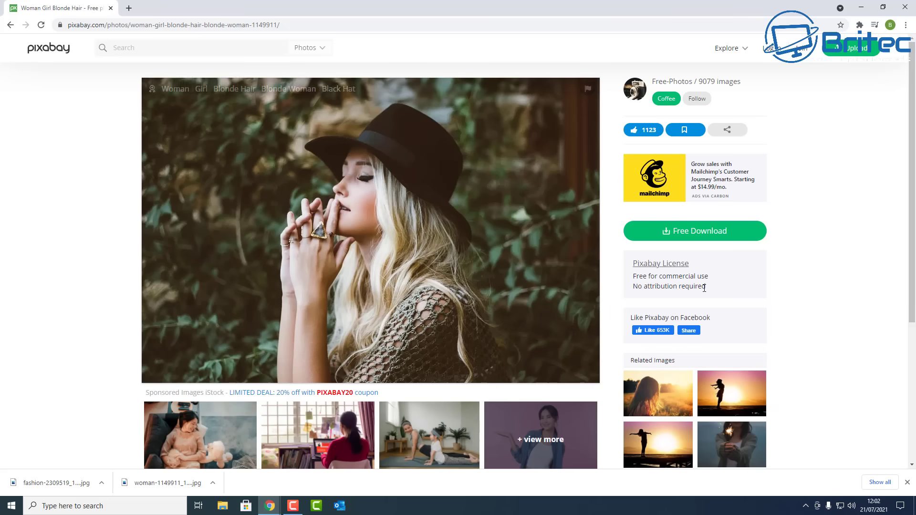
left_click(10, 25)
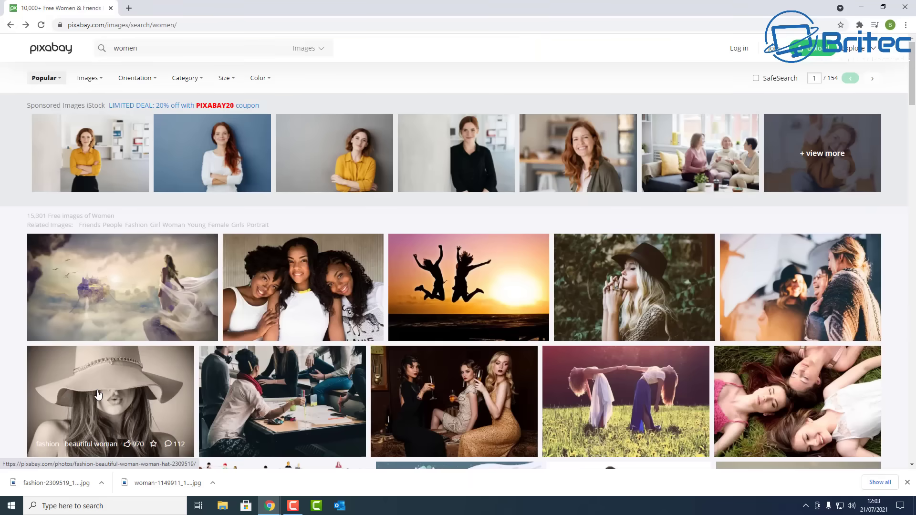
left_click(98, 395)
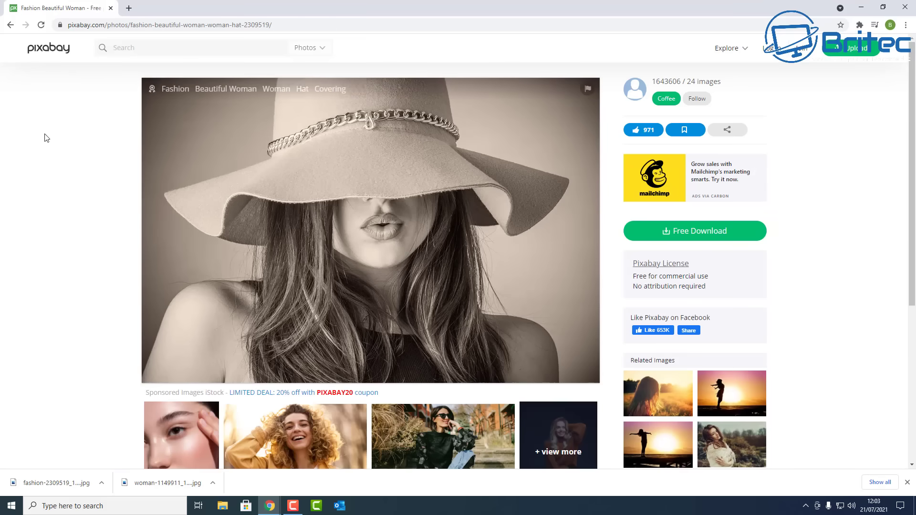
left_click(10, 25)
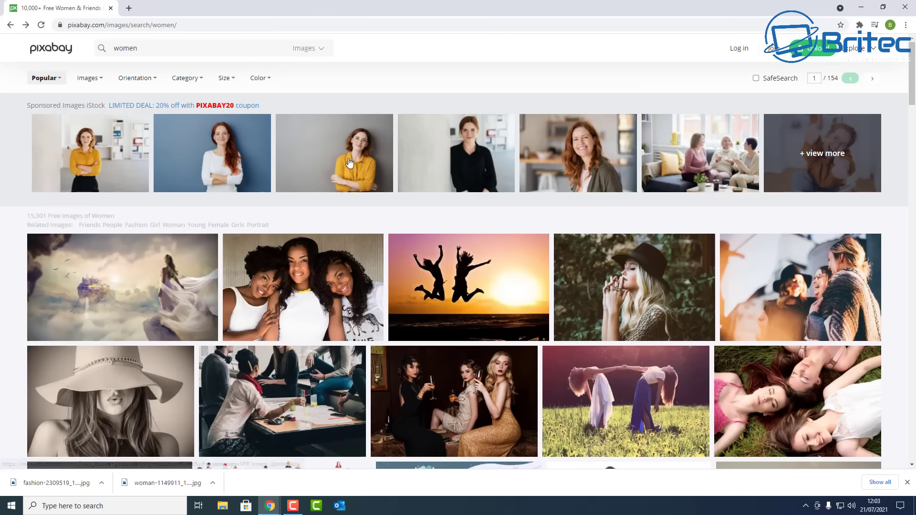
Look through the image results for women and limit them to vector graphics.
scroll(591, 261, "down", 2)
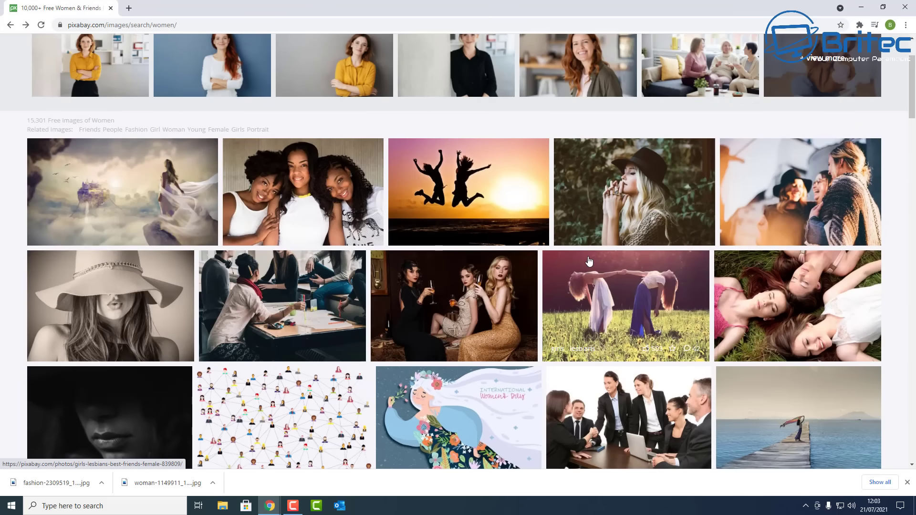
scroll(590, 261, "down", 2)
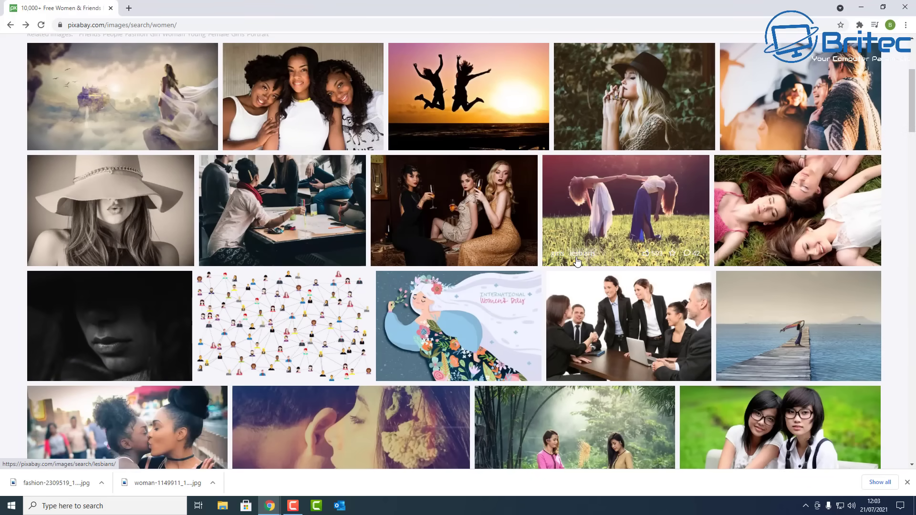
scroll(576, 260, "down", 2)
scroll(195, 186, "up", 6)
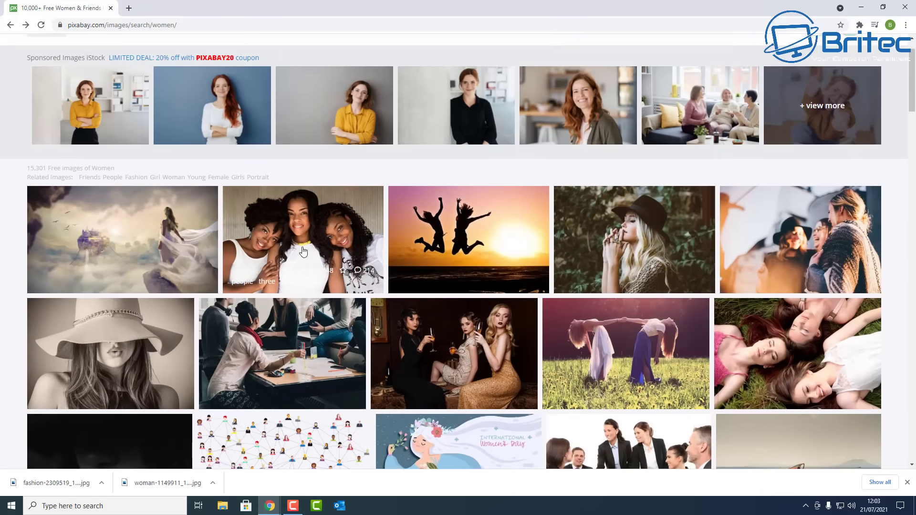
left_click(101, 80)
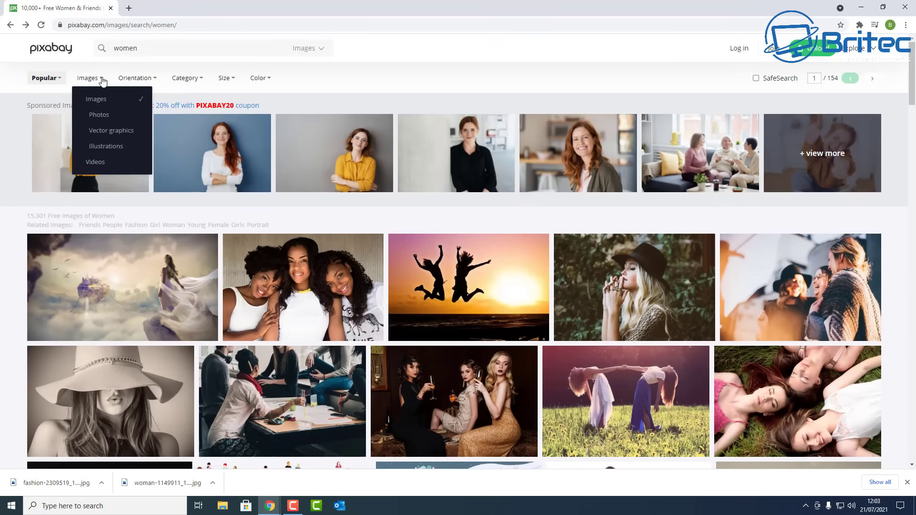
left_click(111, 134)
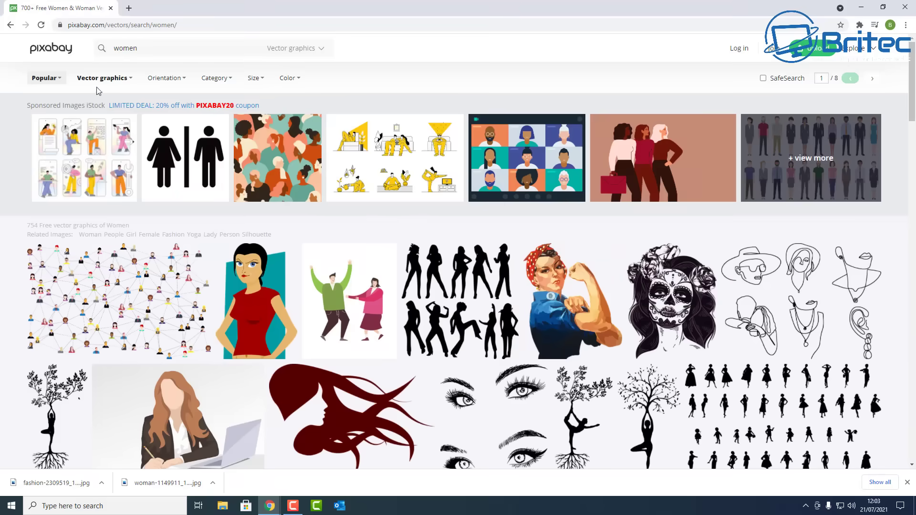
Switch the women search results to videos and look through the available clips.
left_click(113, 79)
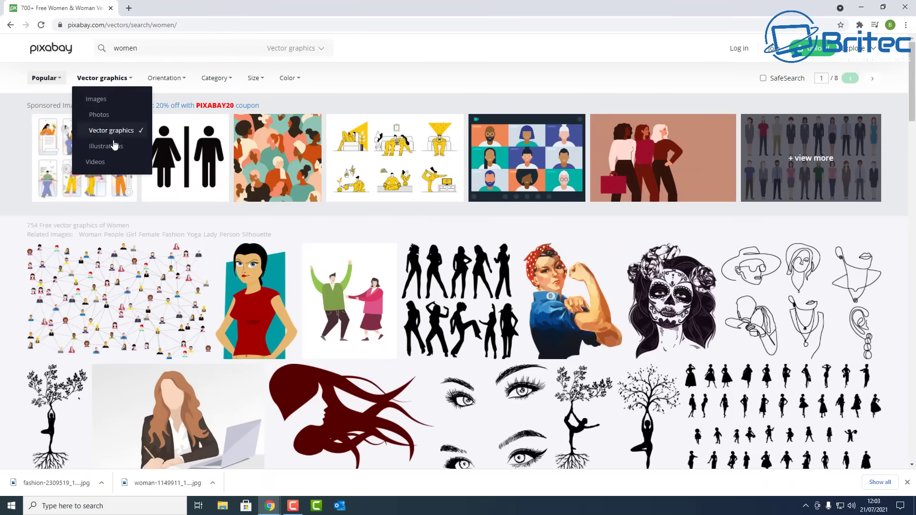
left_click(103, 162)
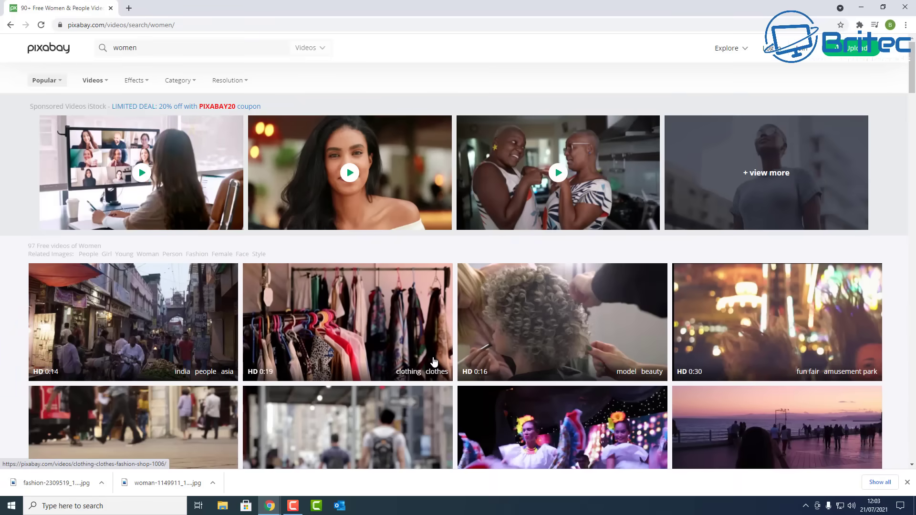
scroll(434, 362, "down", 2)
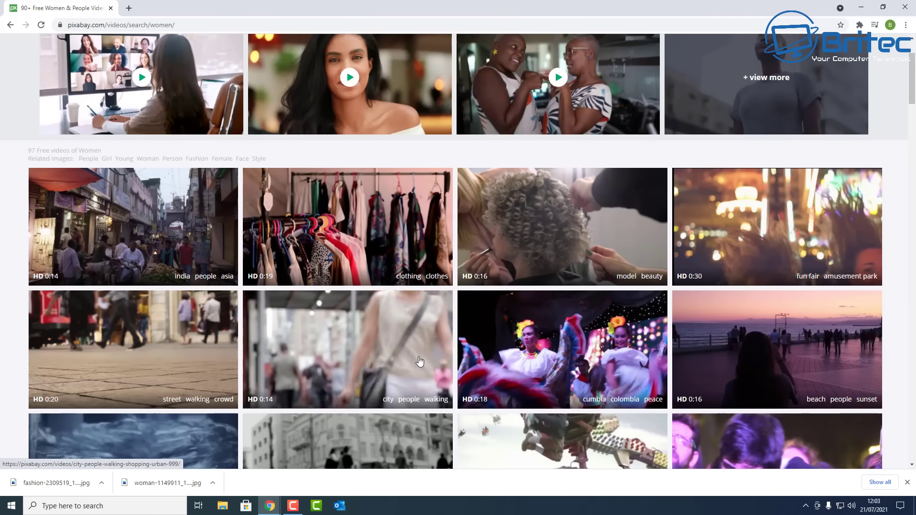
scroll(408, 373, "down", 2)
scroll(377, 363, "down", 4)
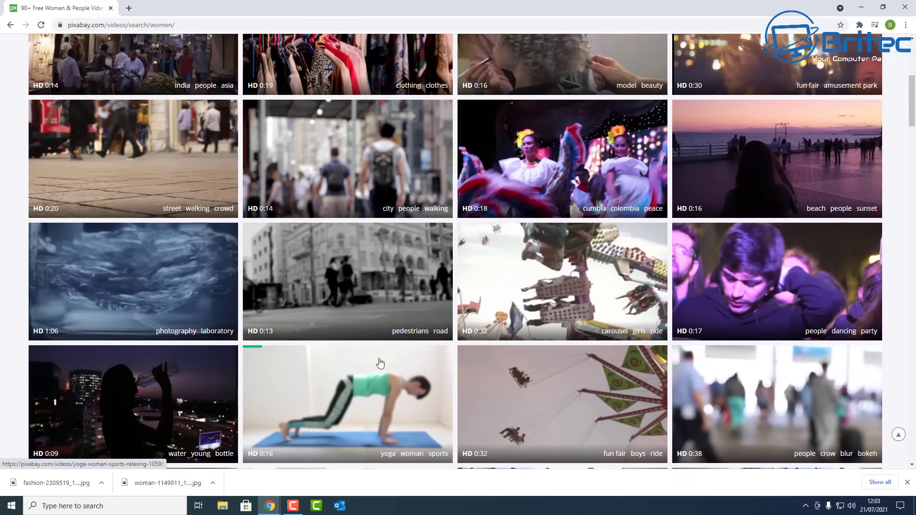
scroll(371, 356, "down", 2)
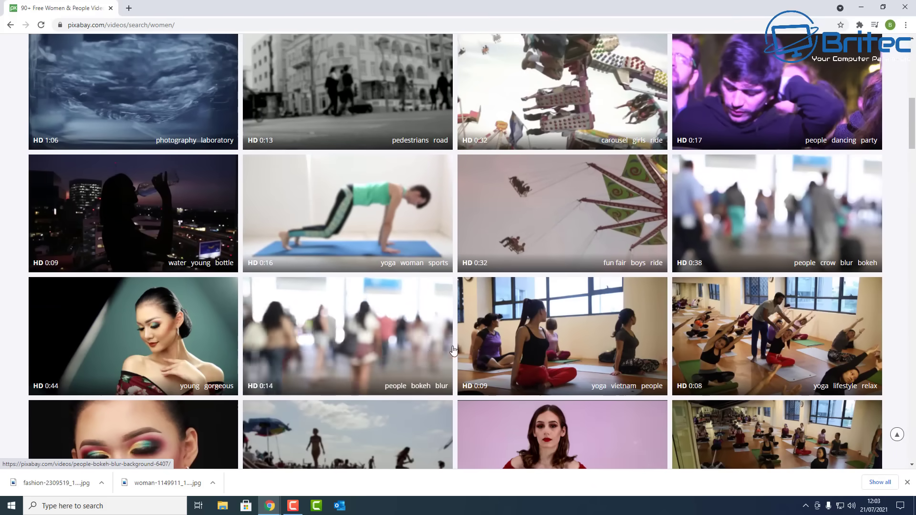
scroll(501, 351, "down", 2)
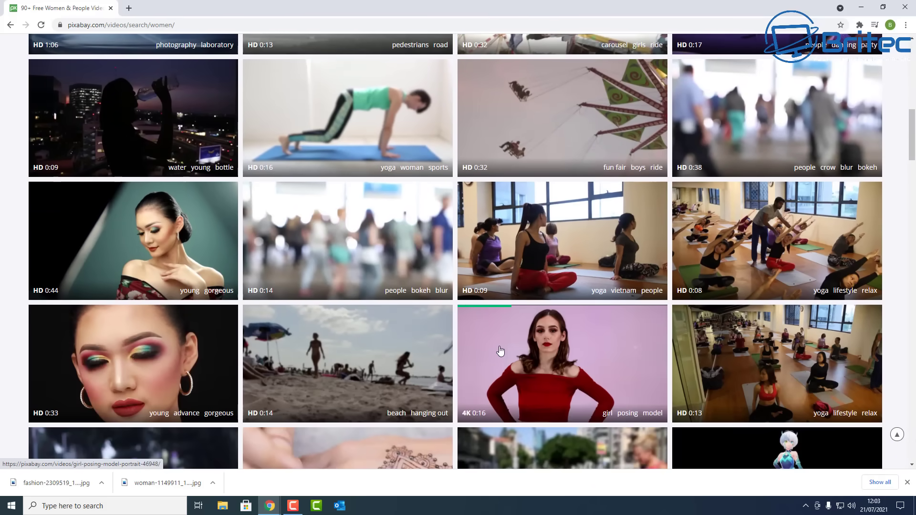
scroll(500, 351, "down", 3)
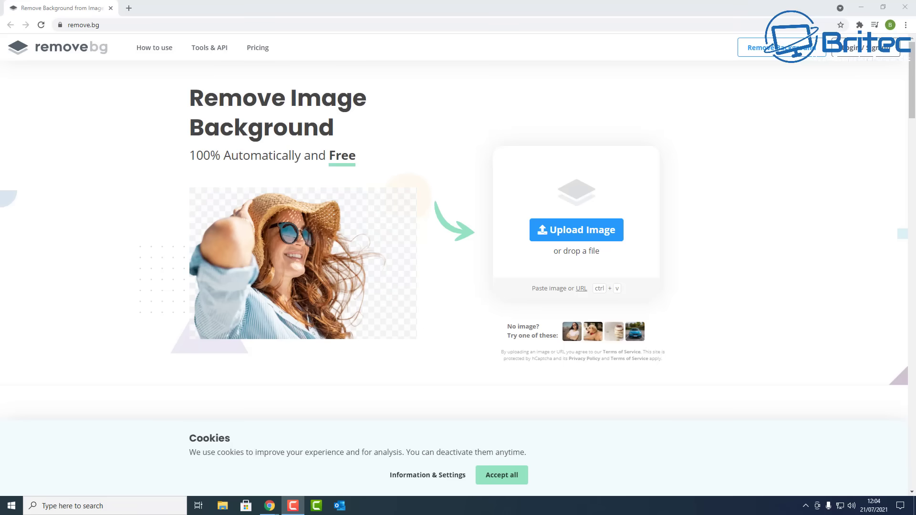
Upload the sepia photo of the woman in a hat to remove.bg and open the background-free result for editing.
left_click_drag(72, 391, 439, 250)
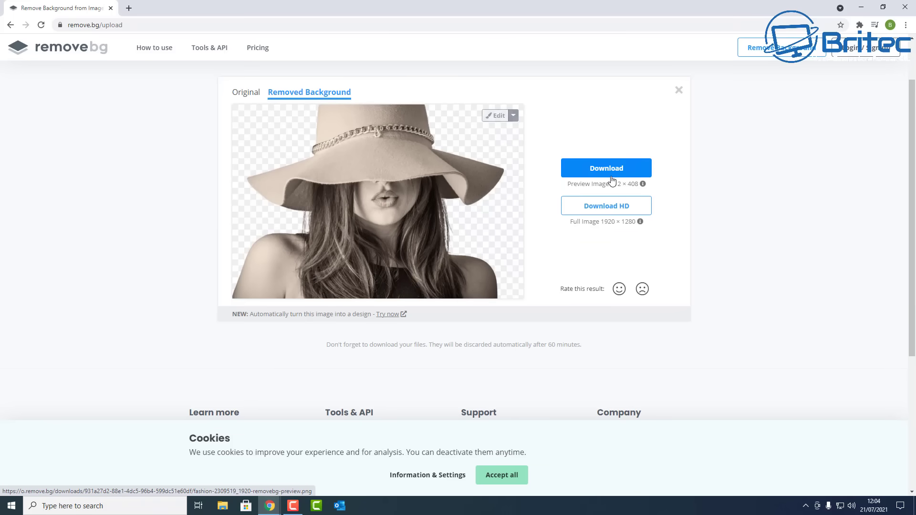
left_click(494, 117)
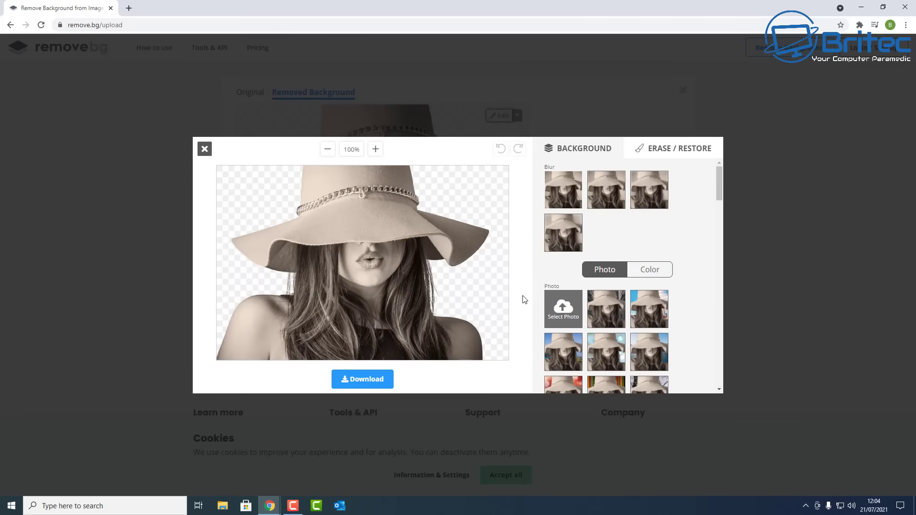
Try the autumn forest photo as the new background, replacing it with the colourful abstract painting.
scroll(615, 319, "down", 2)
scroll(615, 319, "down", 4)
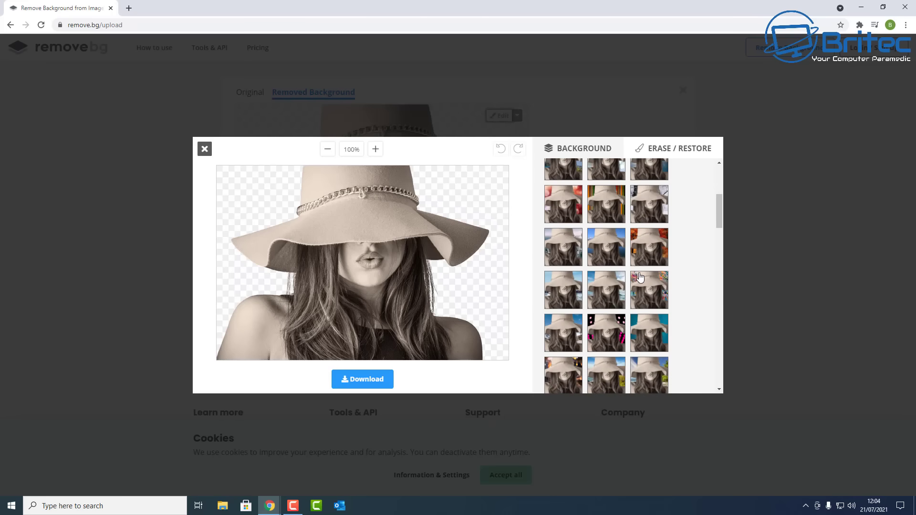
left_click(651, 251)
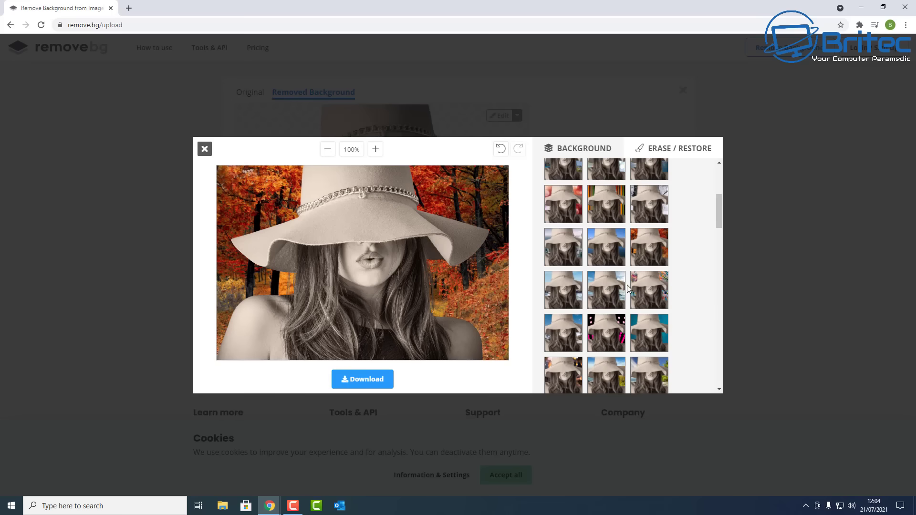
left_click(649, 289)
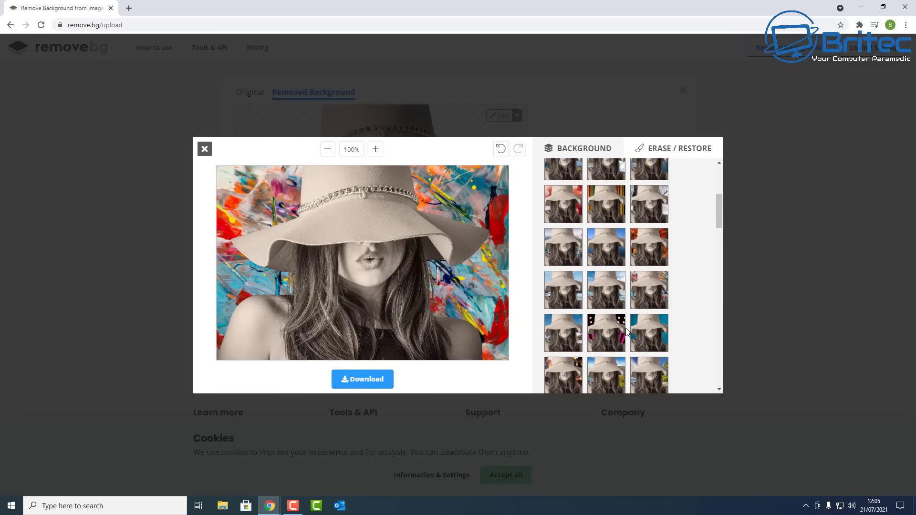
Replace the colourful painting behind the woman with the blue and purple neon-lit arena photo, and browse further background photos.
scroll(626, 328, "down", 2)
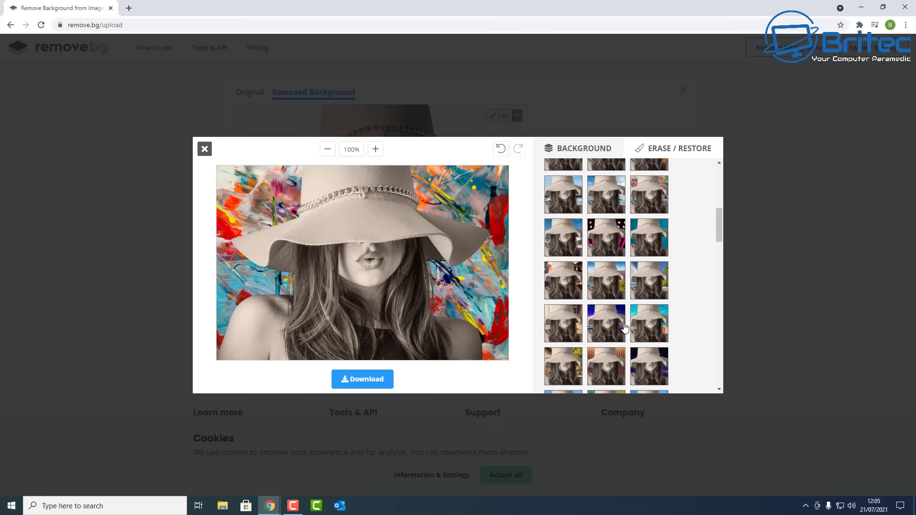
left_click(625, 321)
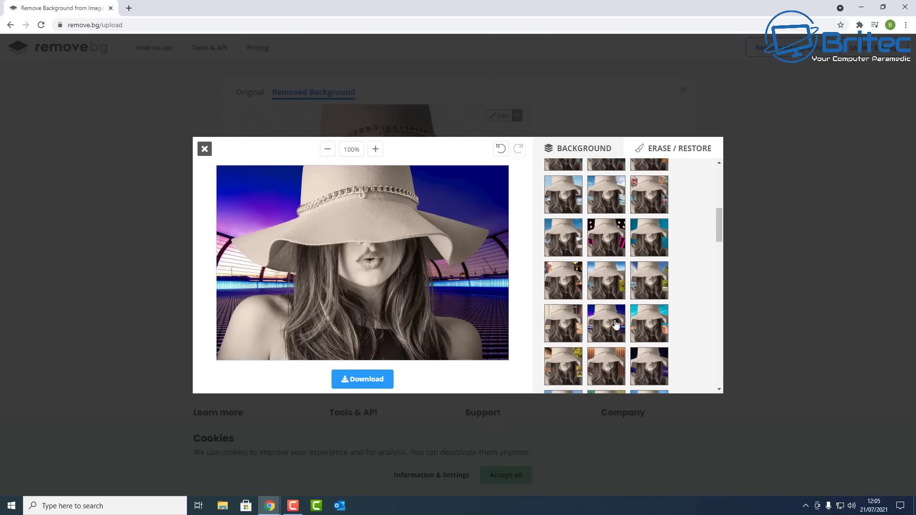
scroll(620, 322, "down", 2)
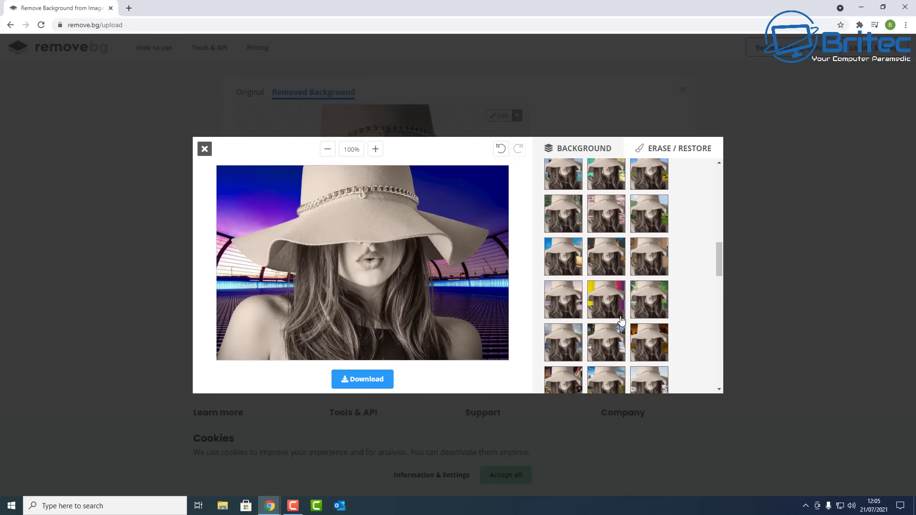
scroll(621, 321, "up", 10)
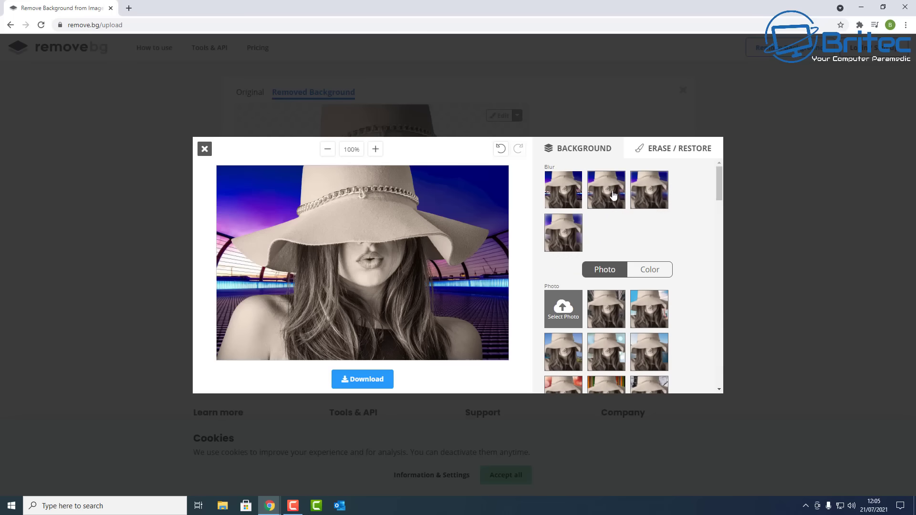
Erase a small patch of the woman's bare shoulder beside her dark top and brush it back with Restore.
left_click(670, 154)
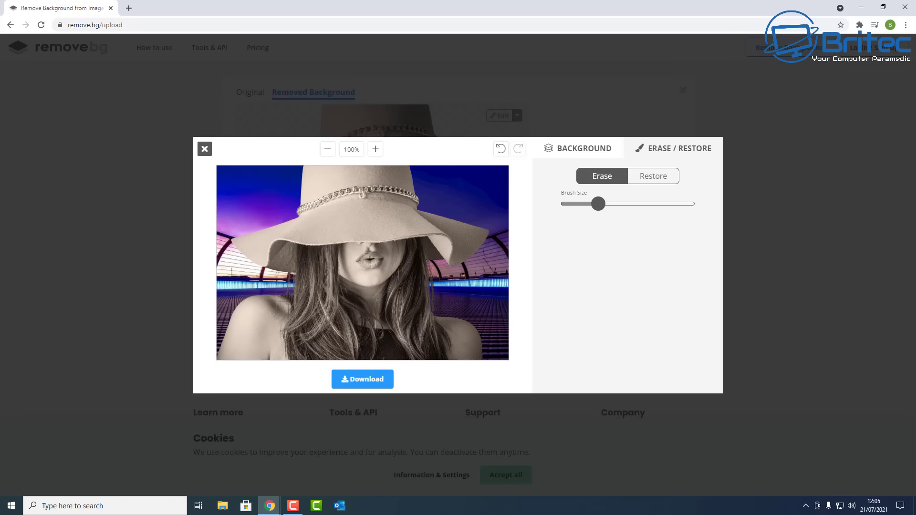
left_click(657, 180)
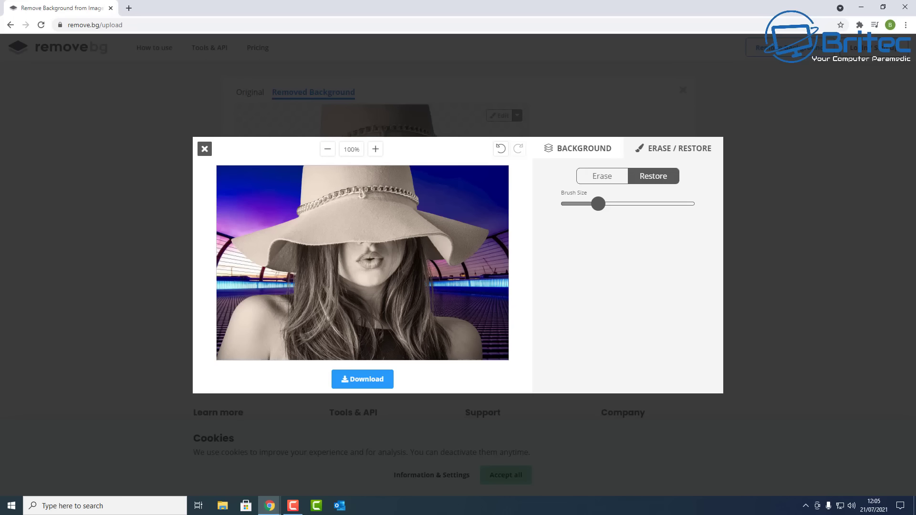
left_click(604, 176)
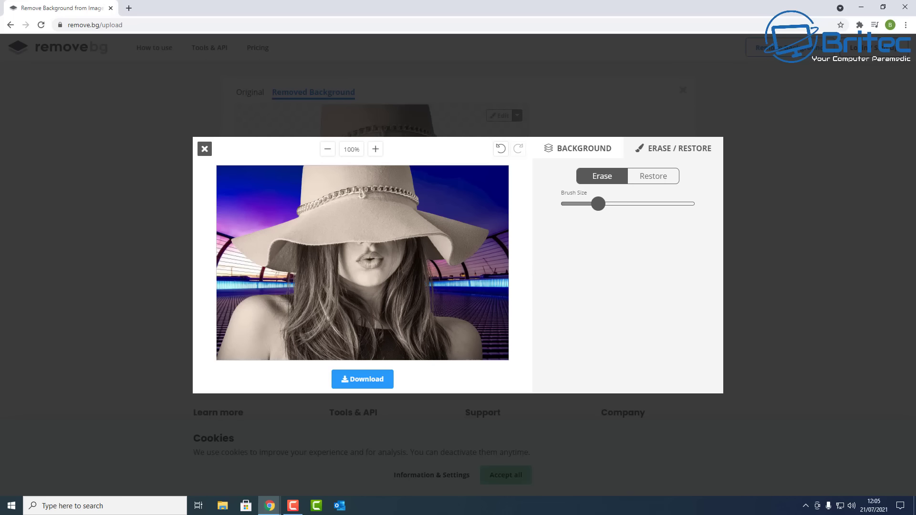
left_click_drag(470, 328, 475, 339)
left_click(648, 180)
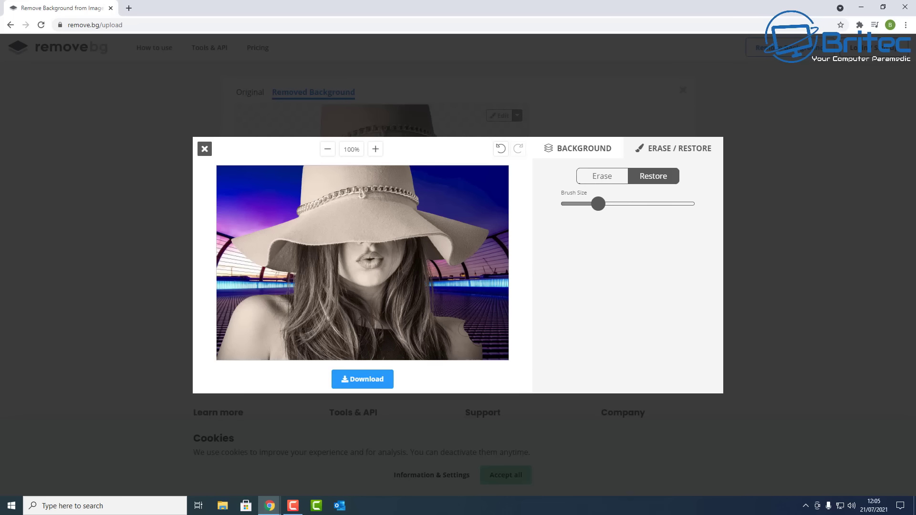
left_click_drag(464, 330, 474, 345)
left_click(604, 177)
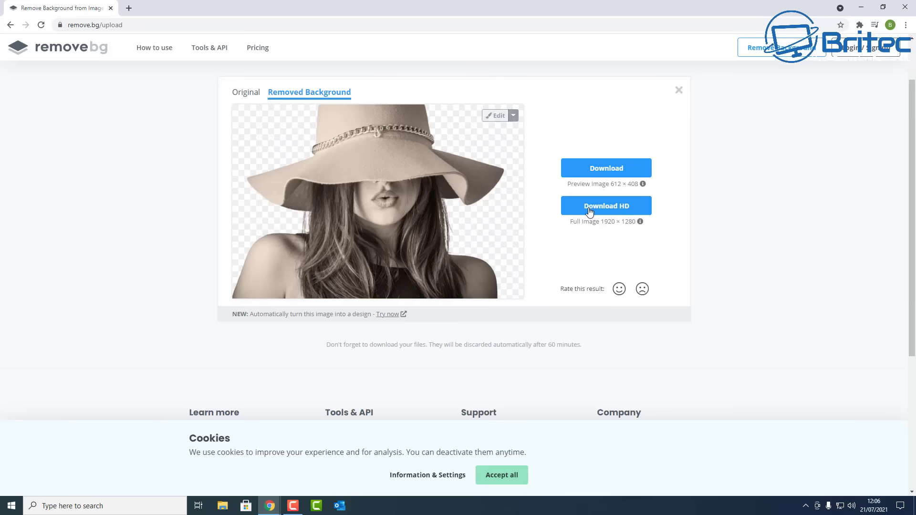
Request the full-size HD download of the cut-out, and open the free account sign-up form, accepting all cookies.
key("Escape")
left_click(596, 212)
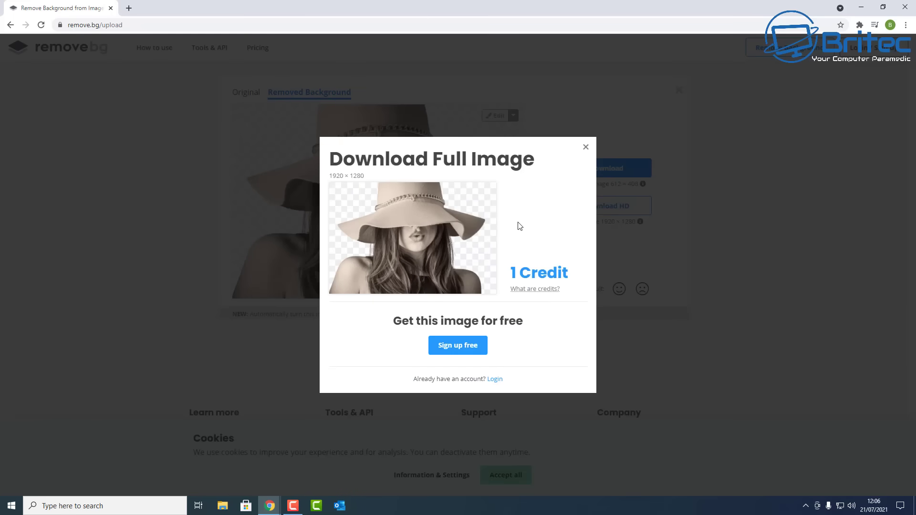
mouse_move(533, 282)
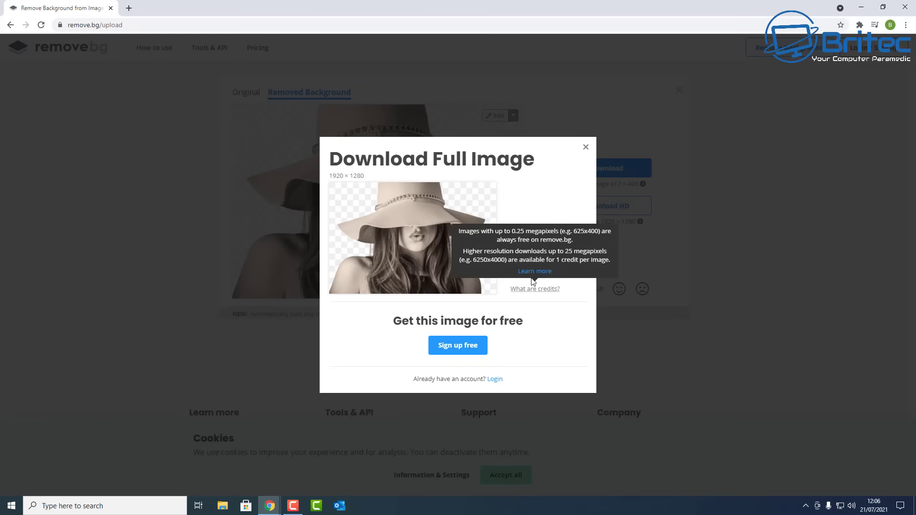
left_click(470, 353)
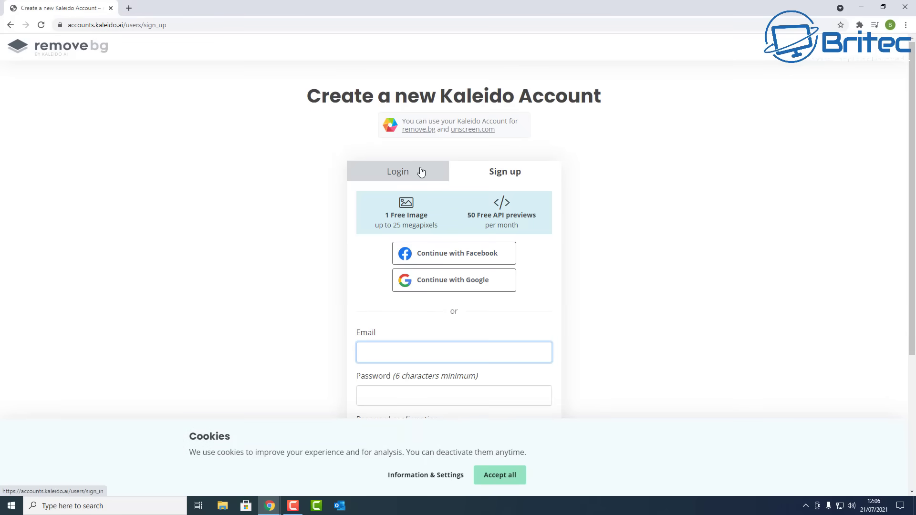
scroll(523, 270, "down", 2)
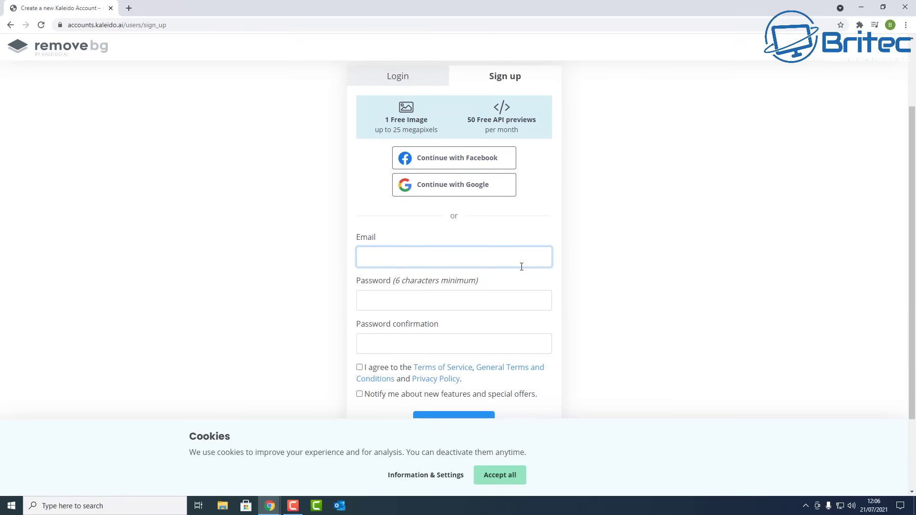
left_click(500, 475)
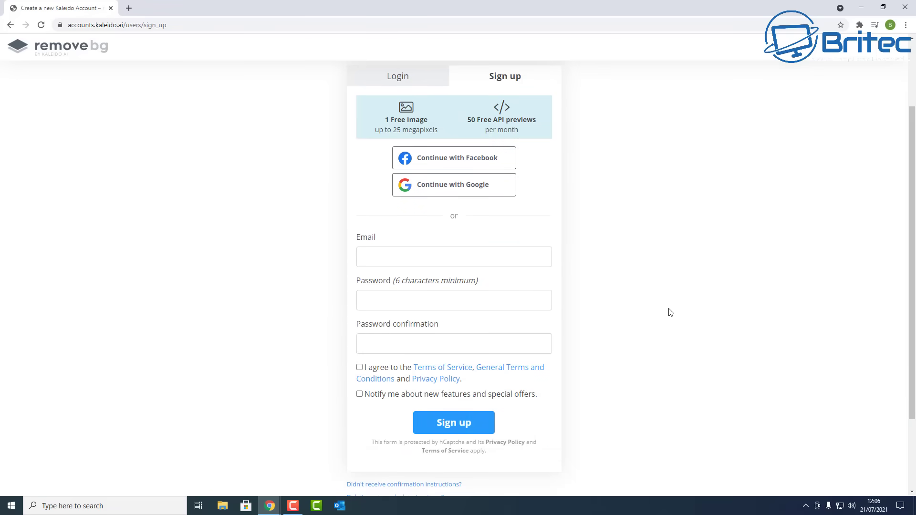
key("F10")
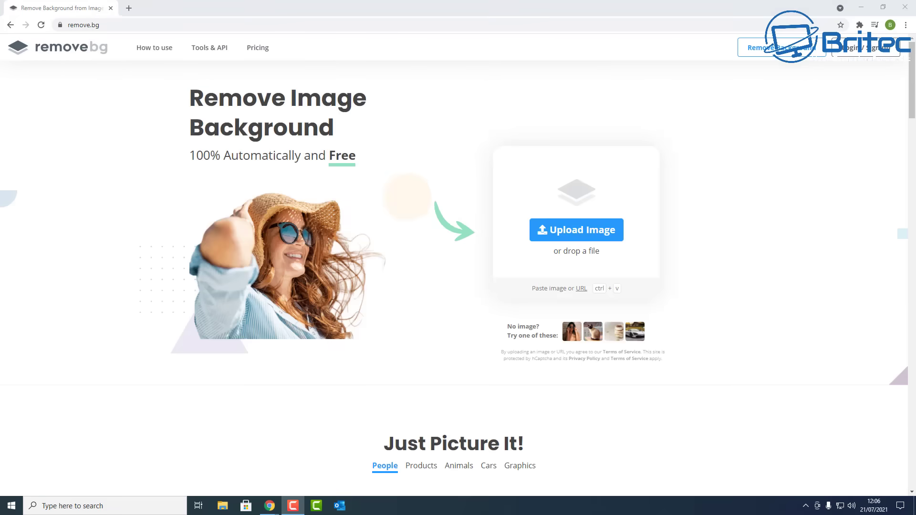
left_click_drag(110, 346, 474, 262)
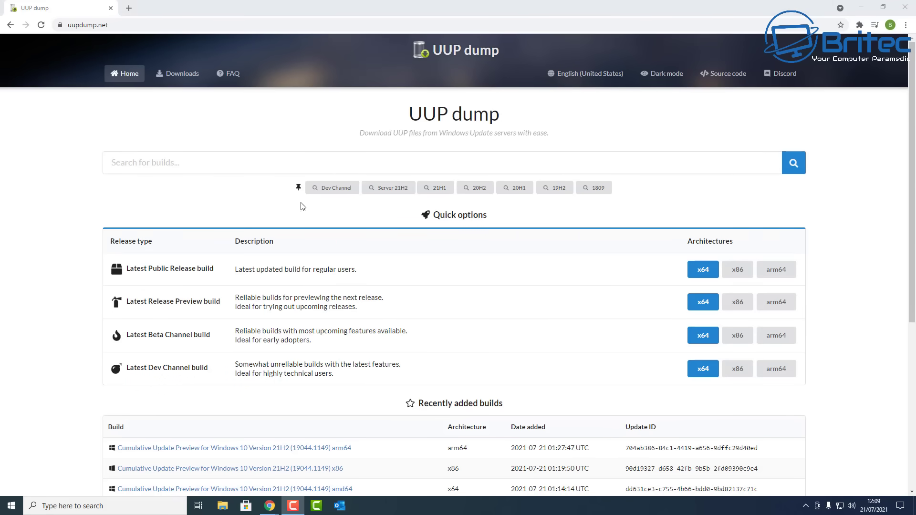
Look through the 20H2 and Dev Channel builds on UUP dump, and the recently added builds on its home page.
left_click(471, 191)
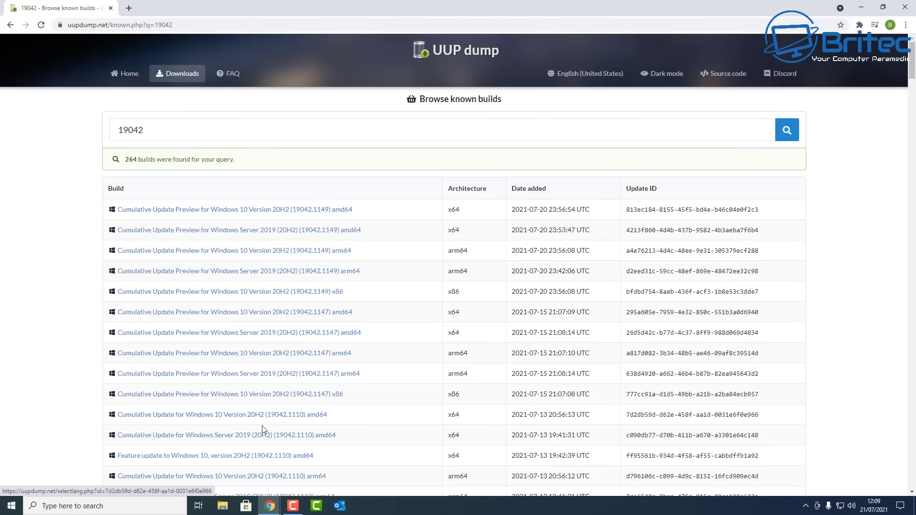
left_click(10, 25)
left_click(329, 191)
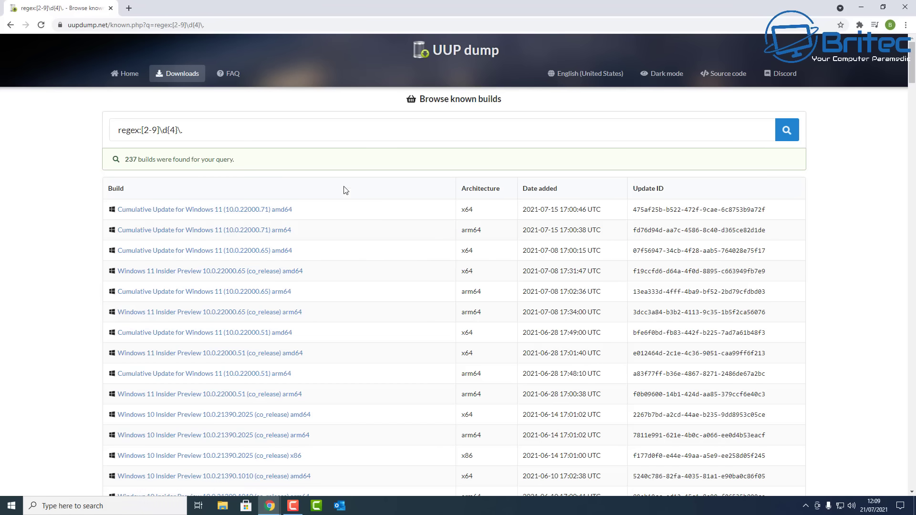
left_click(10, 25)
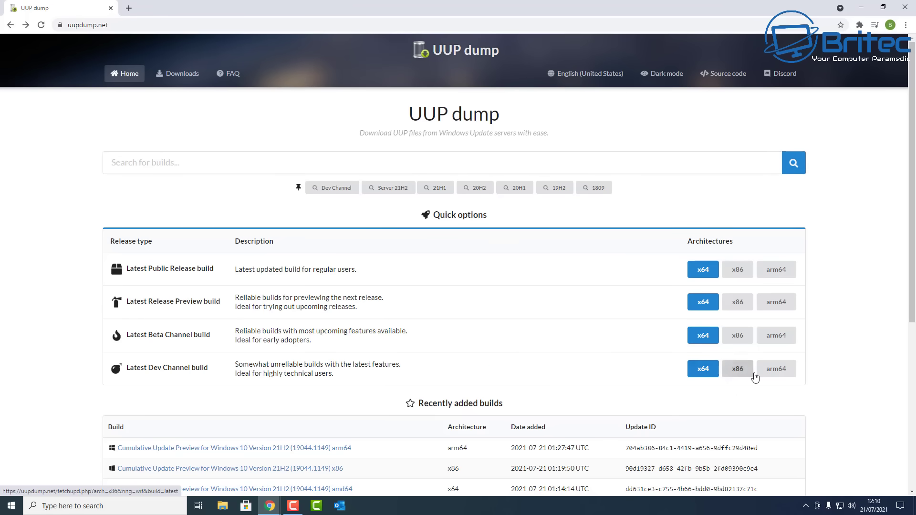
scroll(579, 356, "down", 4)
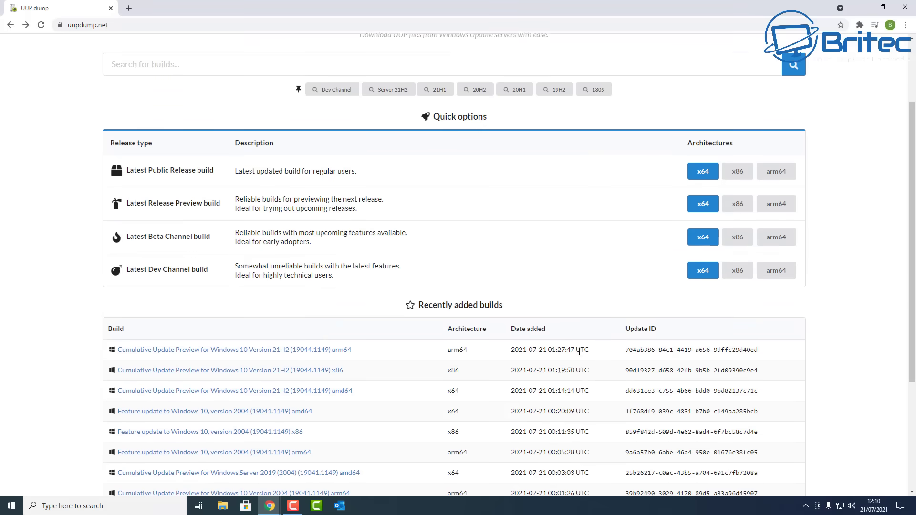
scroll(579, 356, "down", 2)
scroll(576, 354, "up", 6)
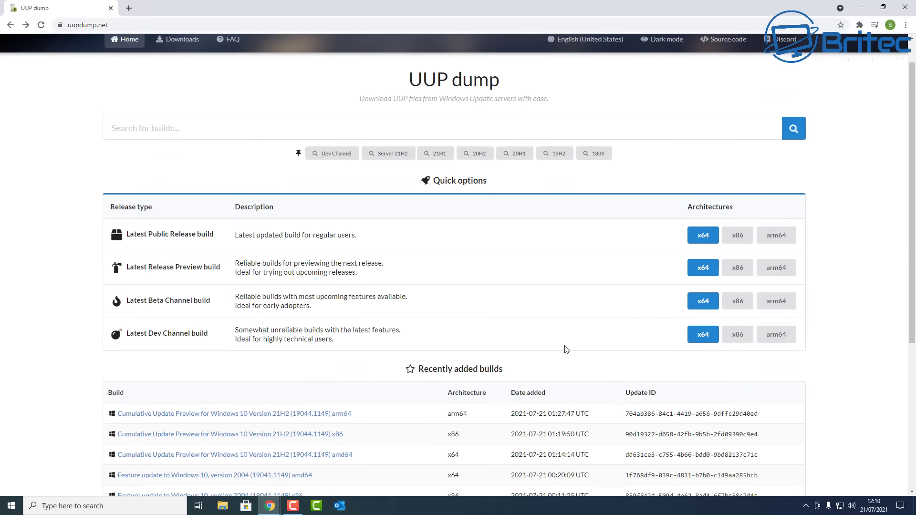
Open Cumulative Update Preview for Windows 10 Version 21H1 (19043.1149) amd64 and proceed with English (United States) as the language.
left_click(179, 76)
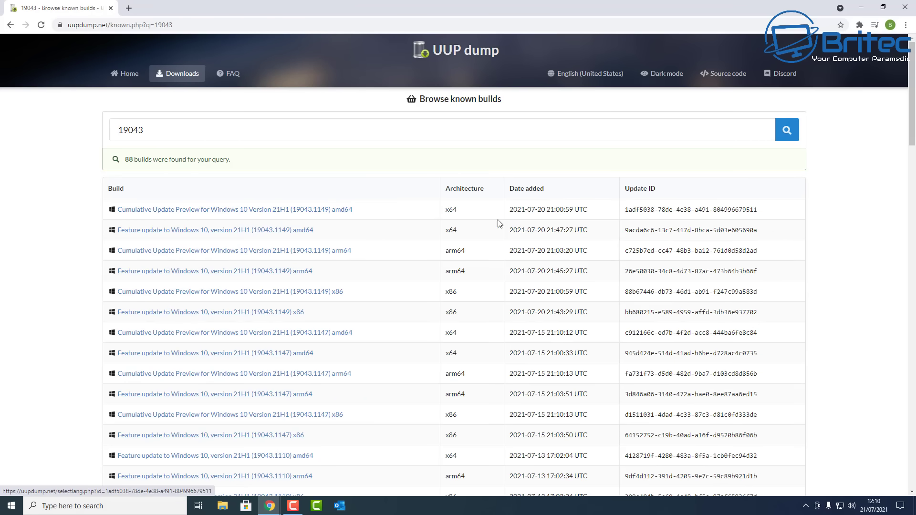
left_click(348, 211)
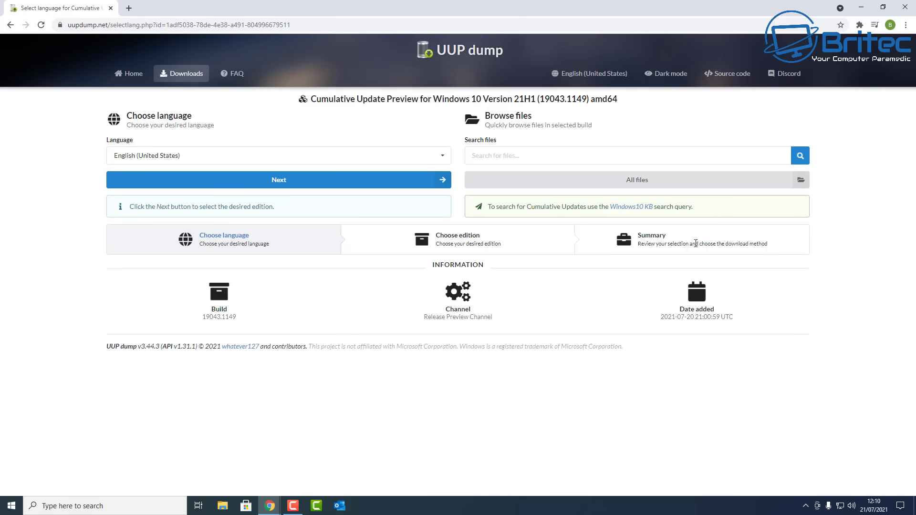
left_click(446, 158)
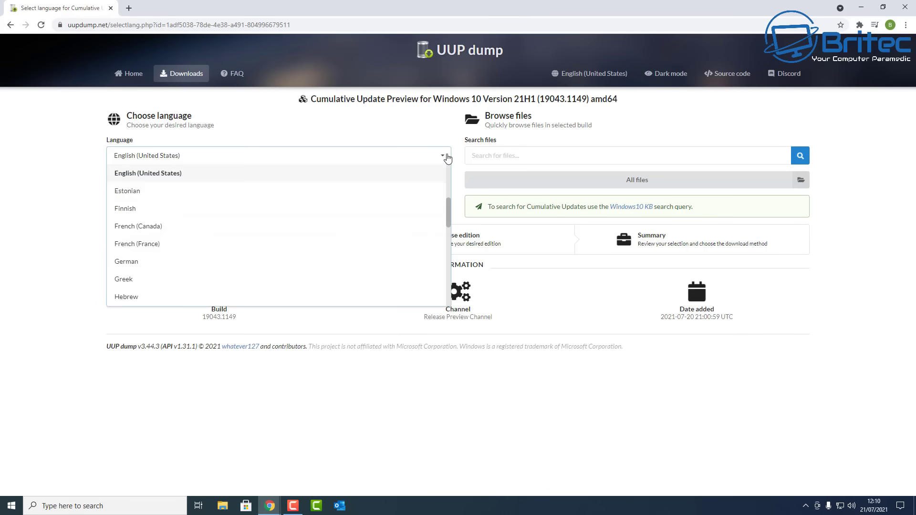
left_click(446, 164)
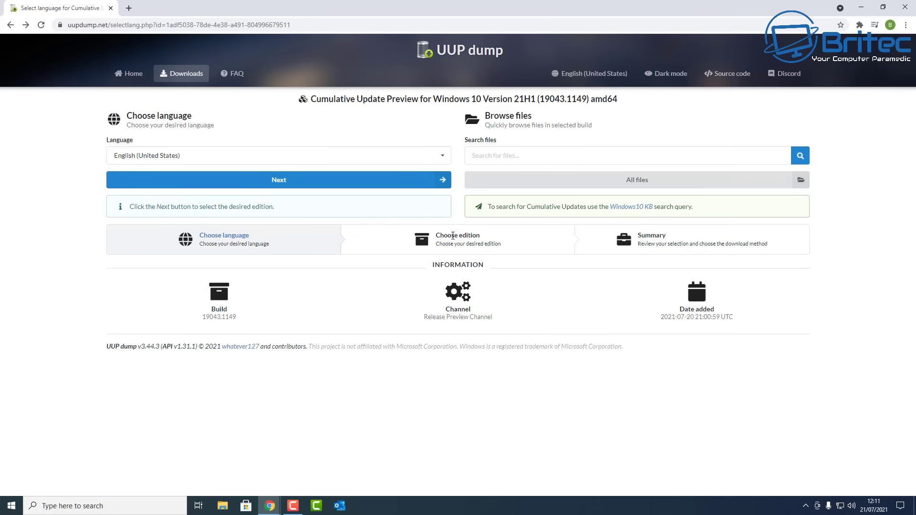
left_click(290, 186)
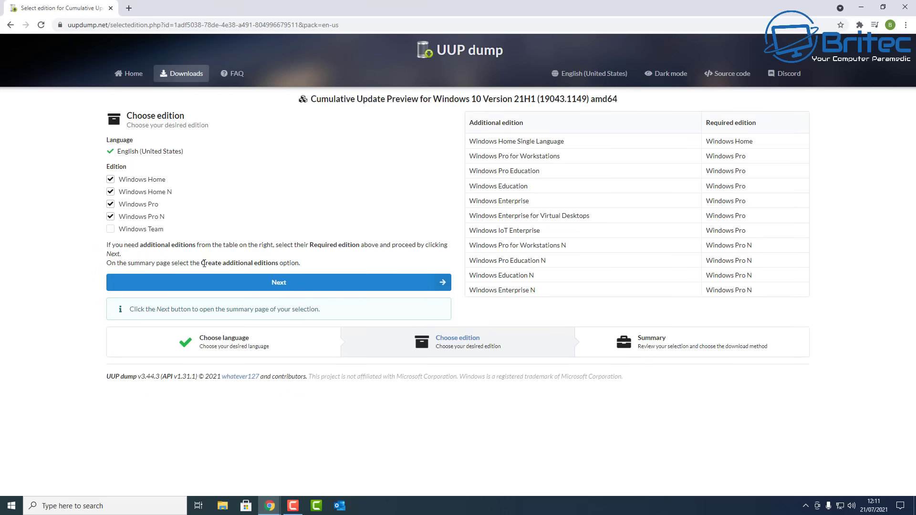
Exclude Windows Pro N and Windows Home N from the editions, keeping Windows Home and Windows Pro, and proceed to the summary.
left_click(110, 217)
left_click(111, 194)
left_click(293, 291)
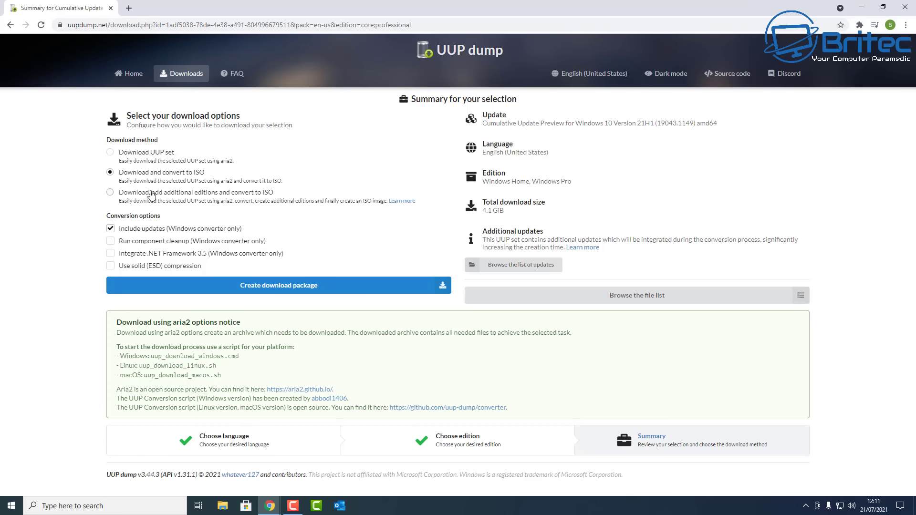
Create the download package with Download and convert to ISO, including updates and leaving solid (ESD) compression off.
left_click(109, 268)
left_click(110, 267)
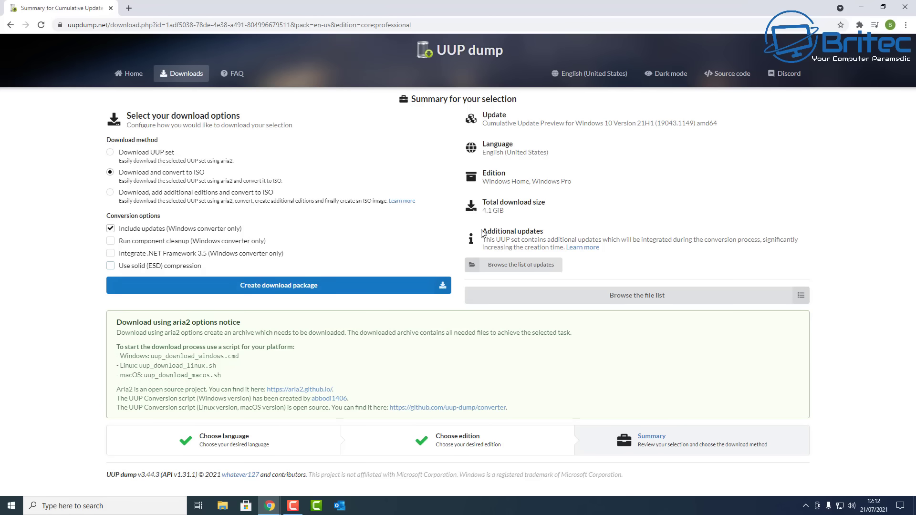
left_click(324, 289)
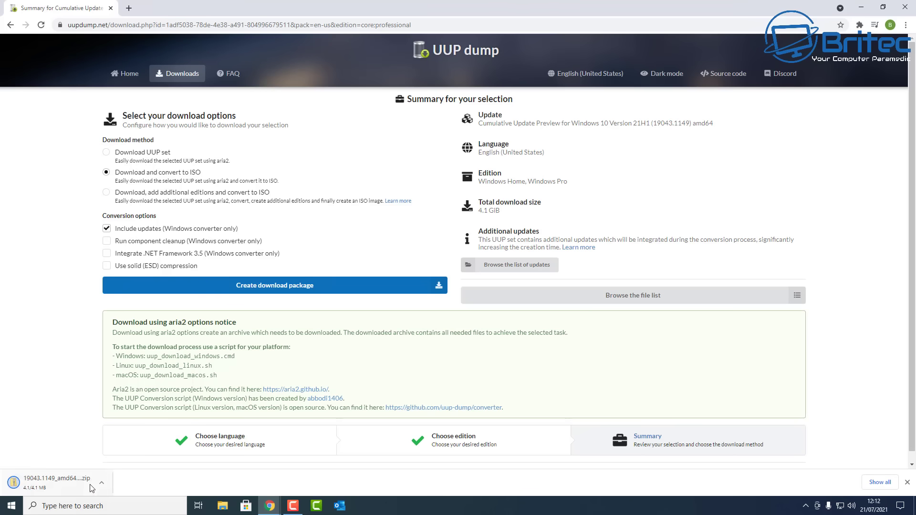
Open the downloaded 19043.1149 zip package and view the available actions for uup_download_windows.cmd, closing the folder window when done.
left_click(45, 487)
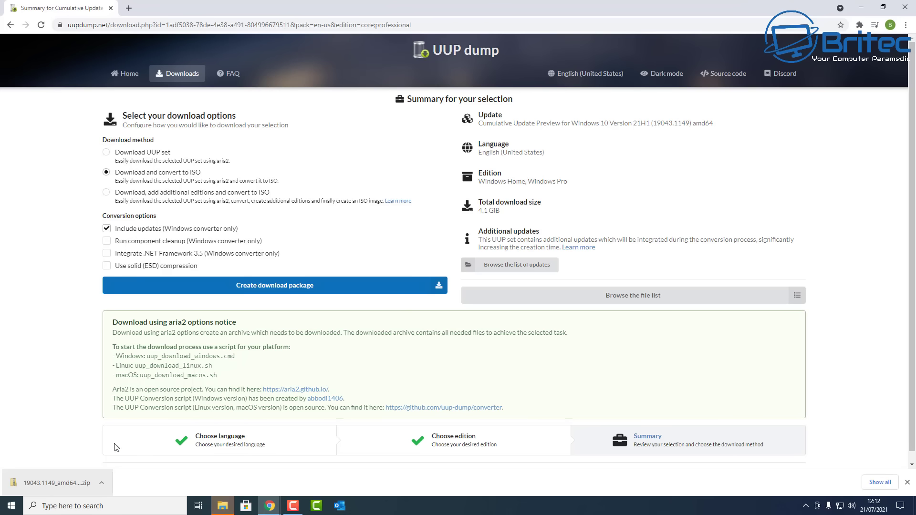
left_click(222, 509)
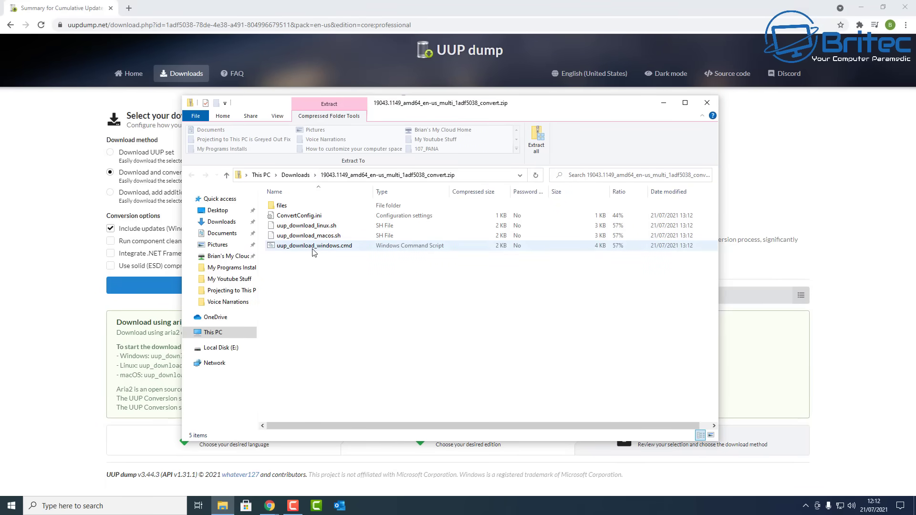
right_click(314, 248)
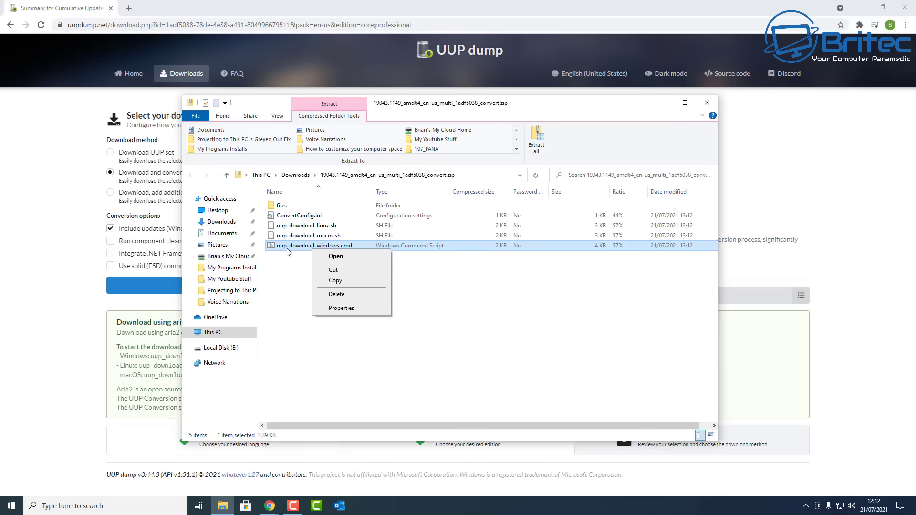
left_click(708, 104)
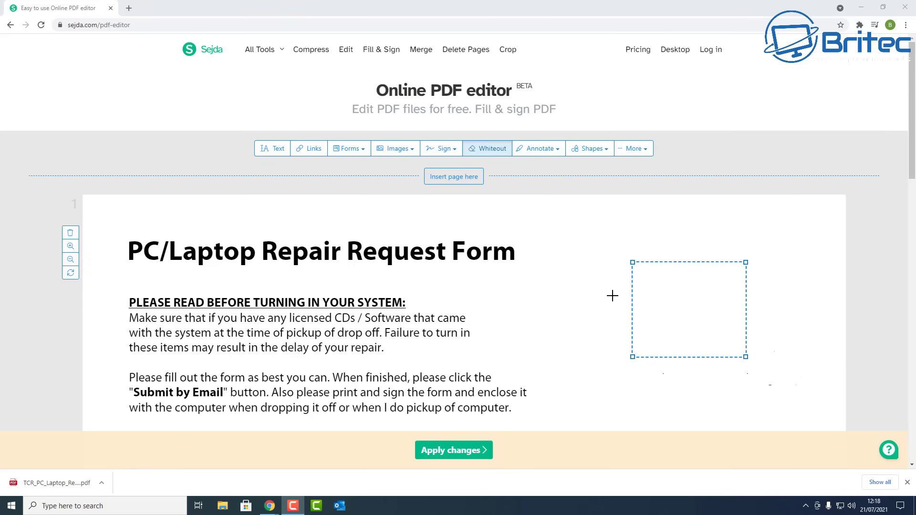
Look through the Customer Information section of the PC/Laptop Repair Request Form in Sejda's online PDF editor.
scroll(578, 301, "down", 4)
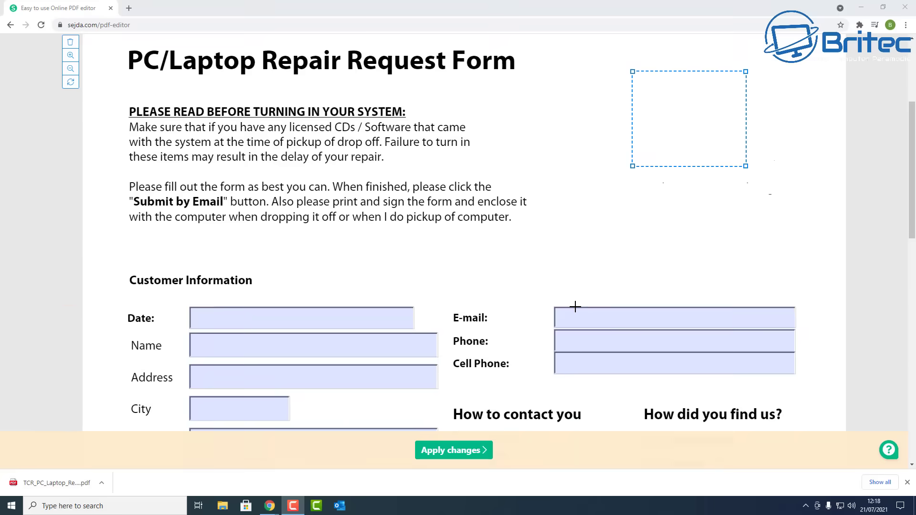
scroll(575, 307, "down", 2)
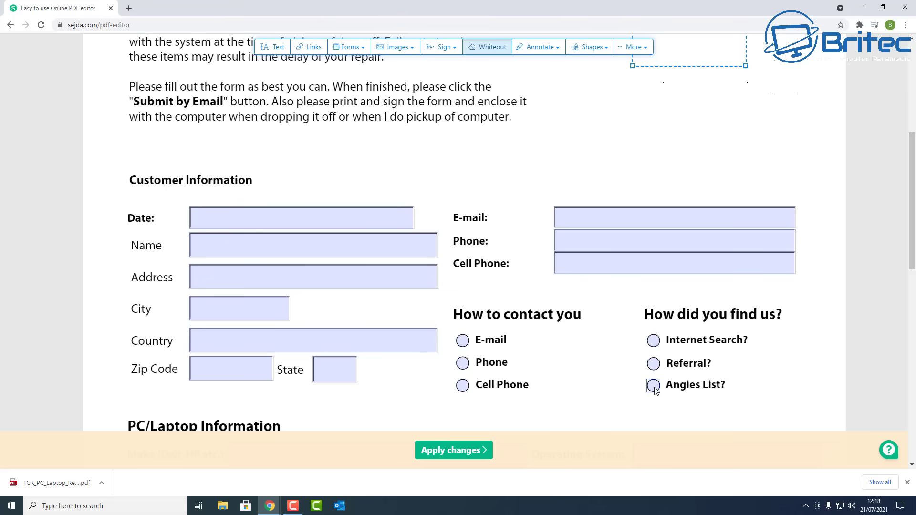
White out the Angies List? option and its radio button under How did you find us?
left_click_drag(726, 382, 640, 395)
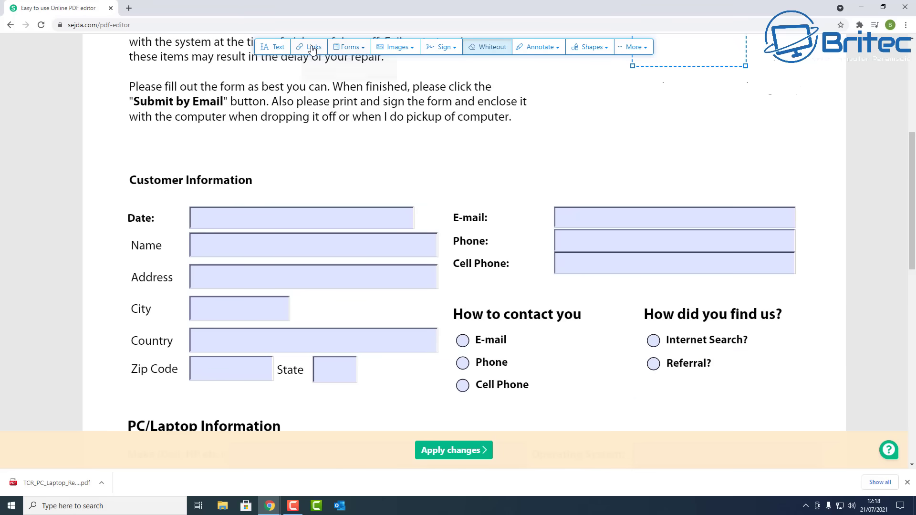
Add the text "Hi this is a test" to the PC/Laptop Information section and place it just below the Laptop option.
scroll(525, 286, "down", 4)
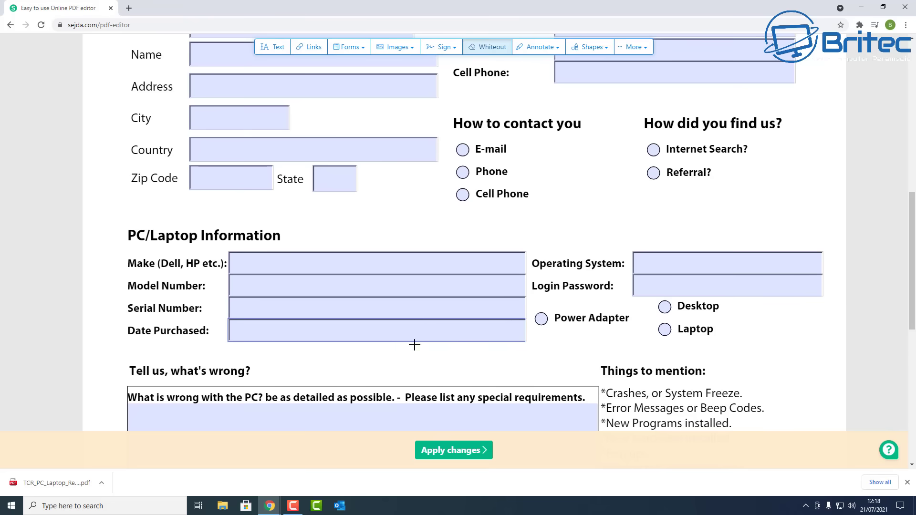
scroll(414, 344, "down", 1)
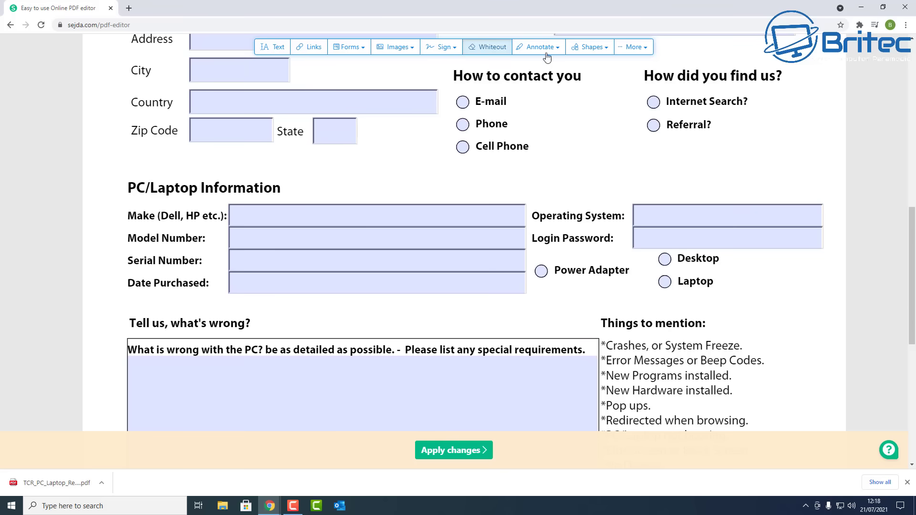
left_click(280, 48)
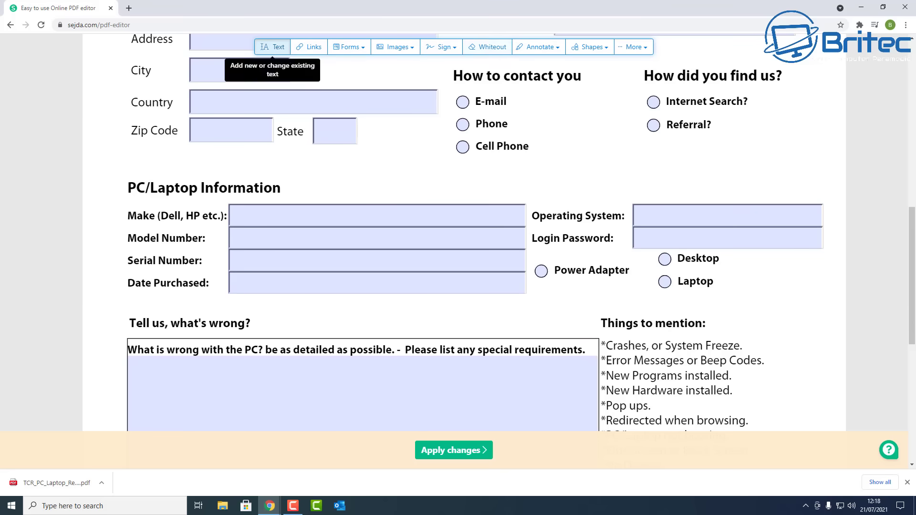
left_click(508, 189)
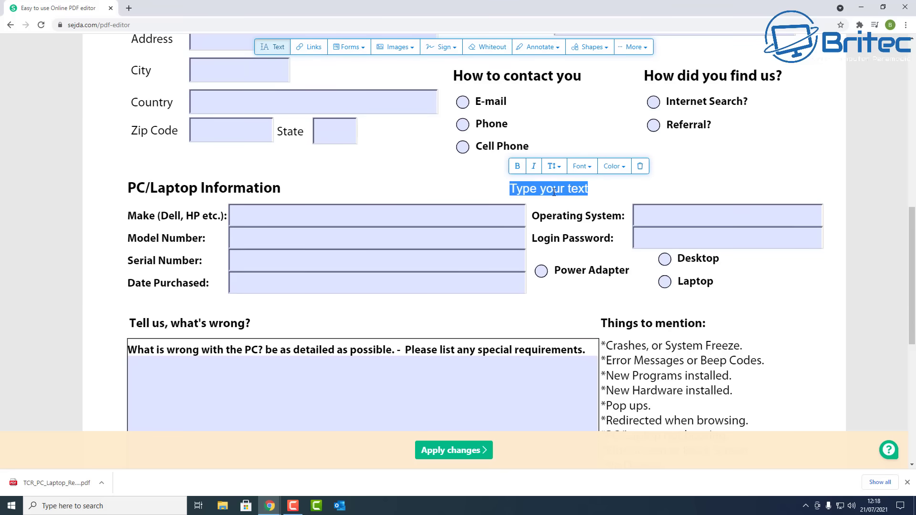
type("Hi th")
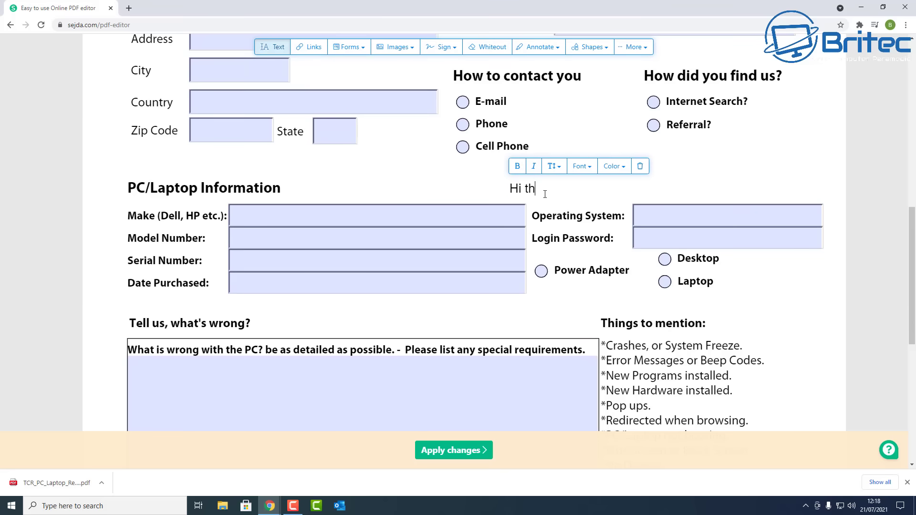
type("is is a test")
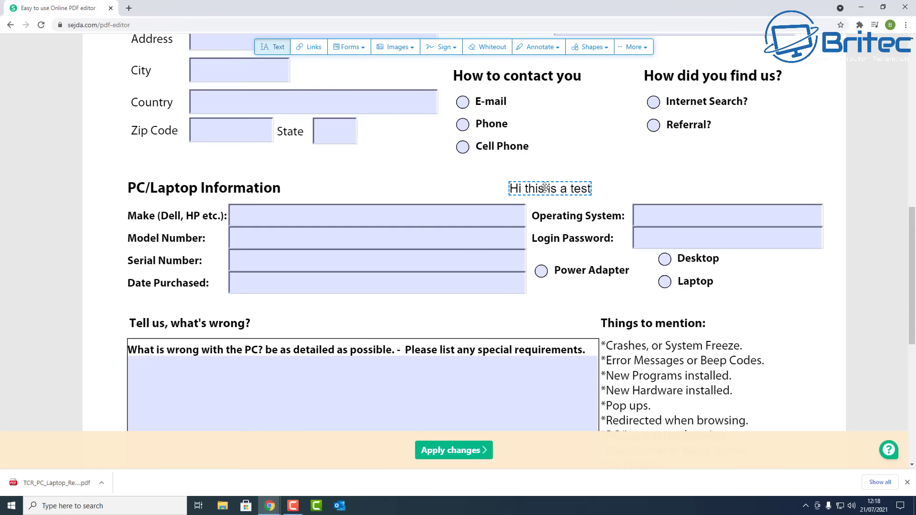
left_click_drag(544, 189, 695, 304)
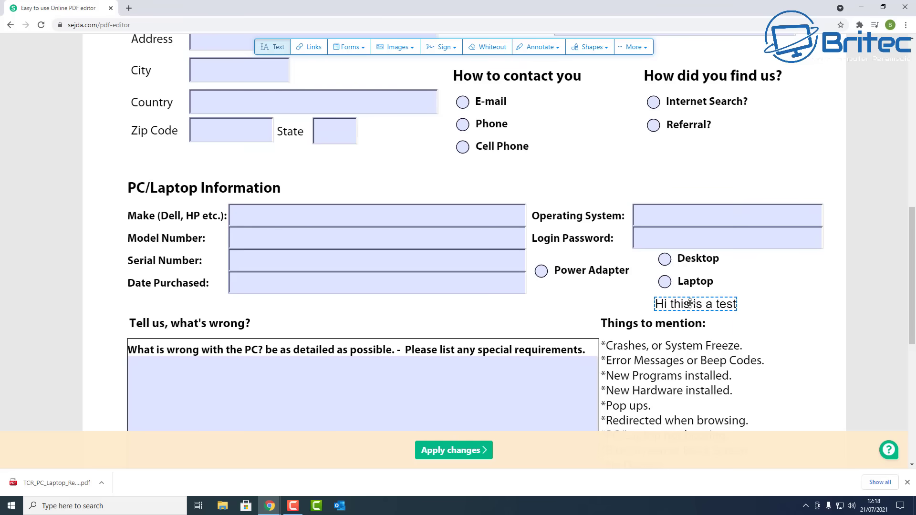
Choose Laptop as the device type in the PC/Laptop Information section.
left_click(658, 304)
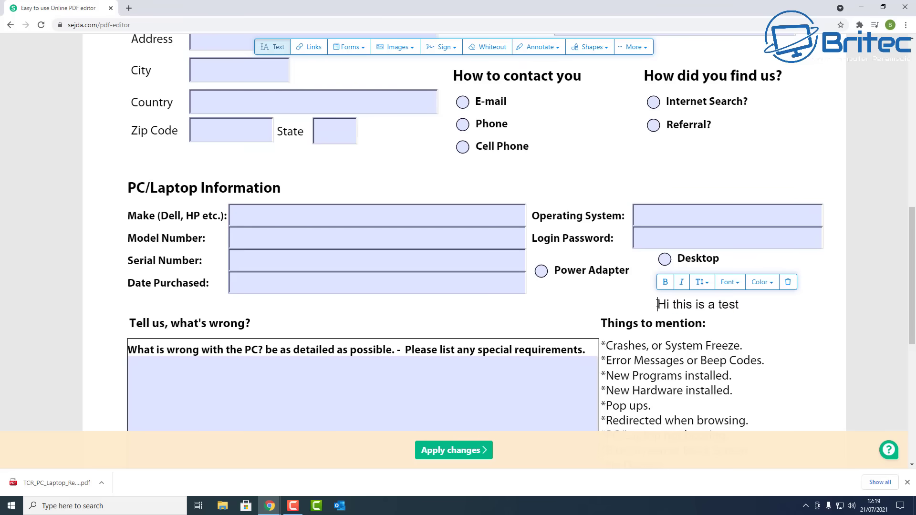
left_click(664, 260)
left_click(665, 282)
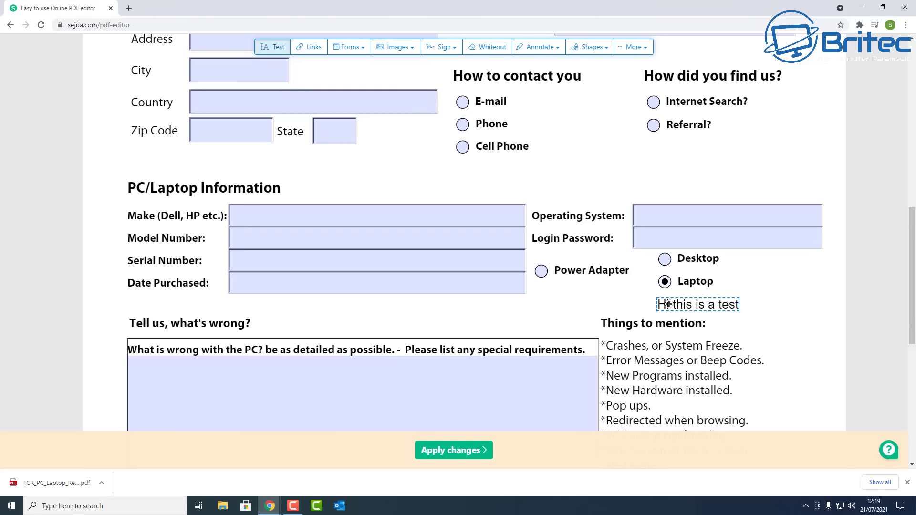
View the fonts available for the "Hi this is a test" text.
left_click(669, 304)
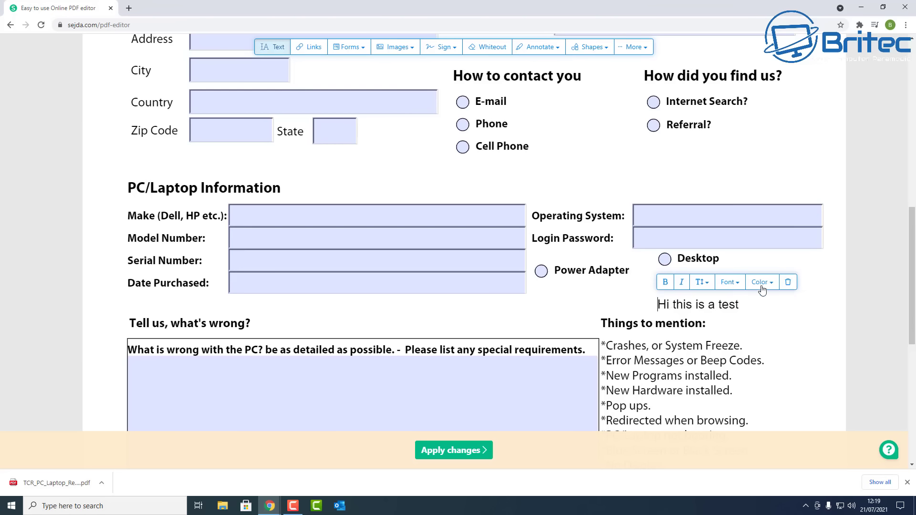
left_click(729, 282)
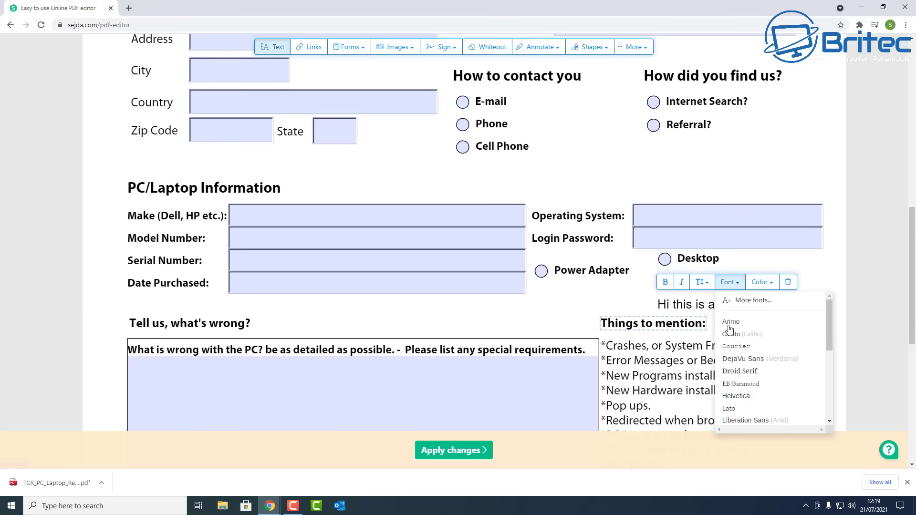
left_click(663, 308)
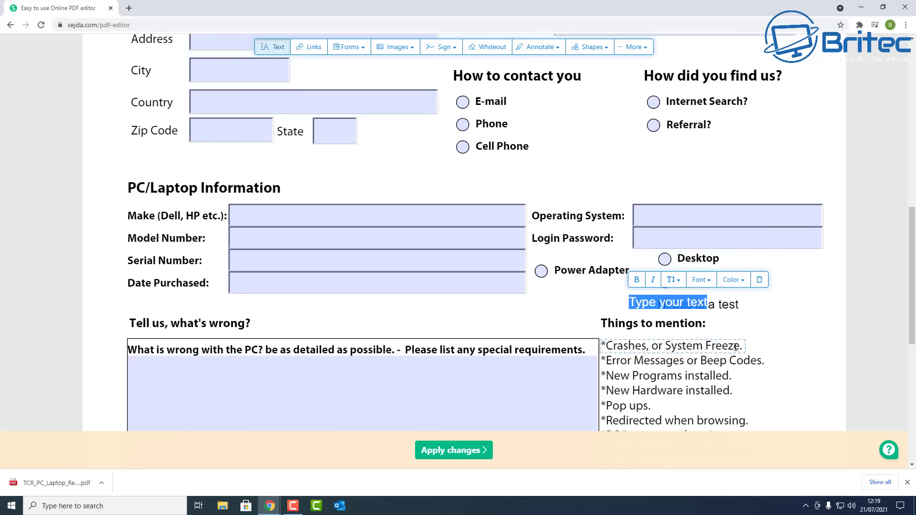
Apply the edits to the repair request form and review the generated PDF in the preview.
left_click(449, 454)
left_click(569, 128)
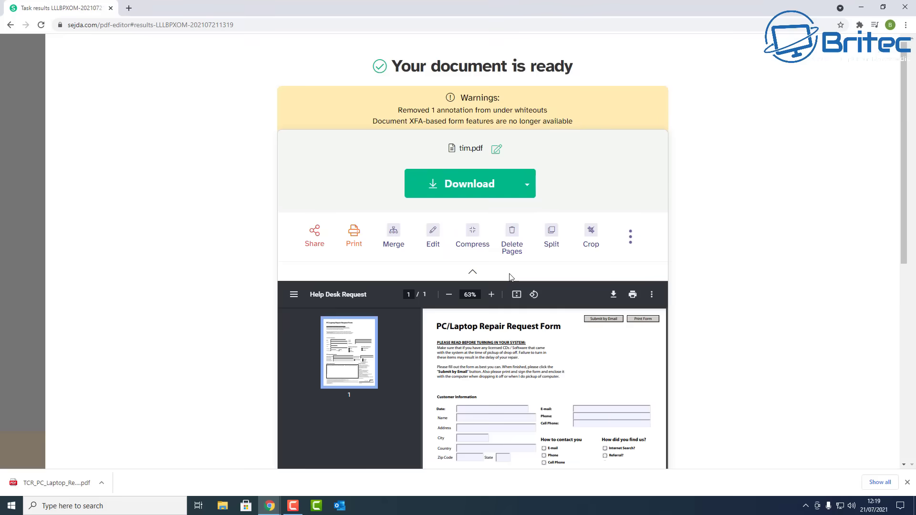
scroll(616, 286, "down", 2)
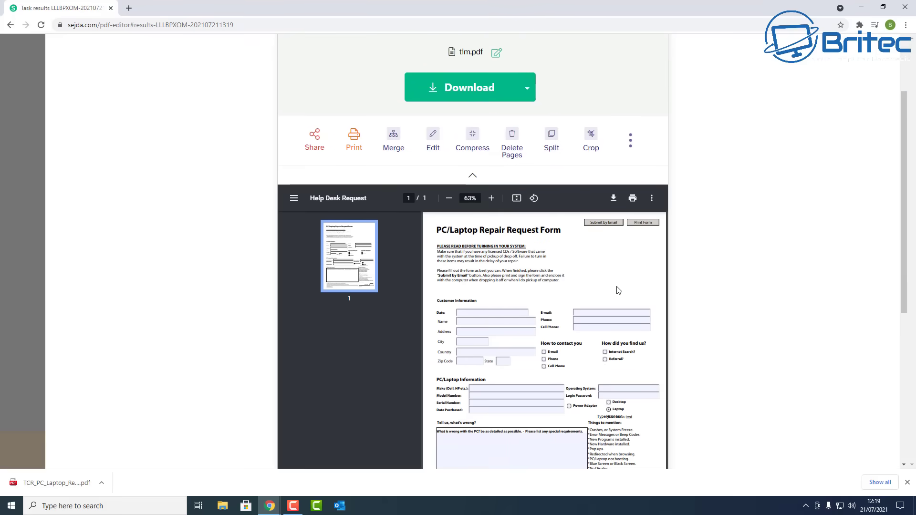
scroll(618, 291, "down", 1)
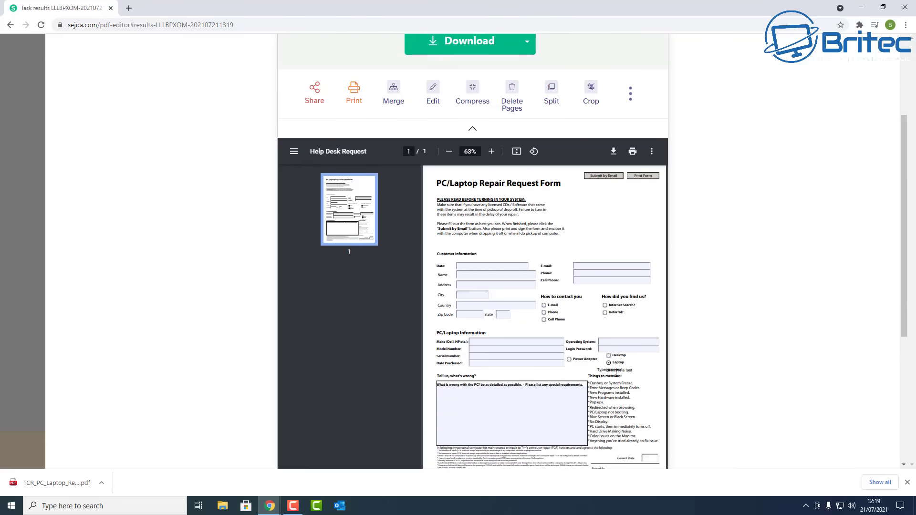
scroll(619, 370, "up", 1)
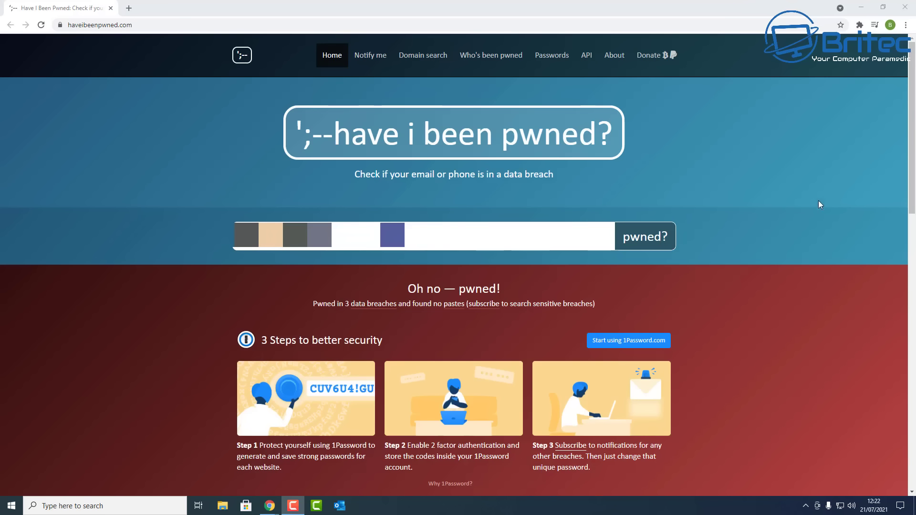
Examine the breach results on Have I Been Pwned and the disposable e-mail address on 10 Minute Mail.
left_click_drag(913, 129, 913, 312)
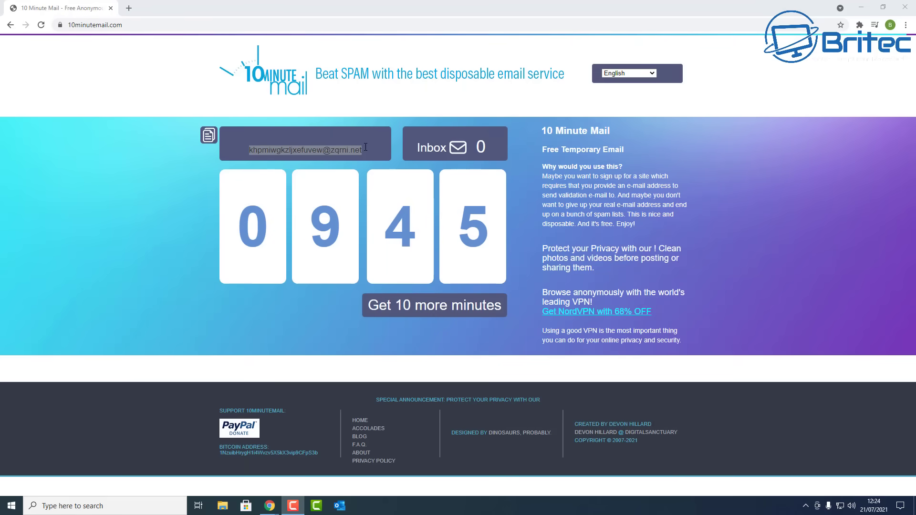
left_click(289, 153)
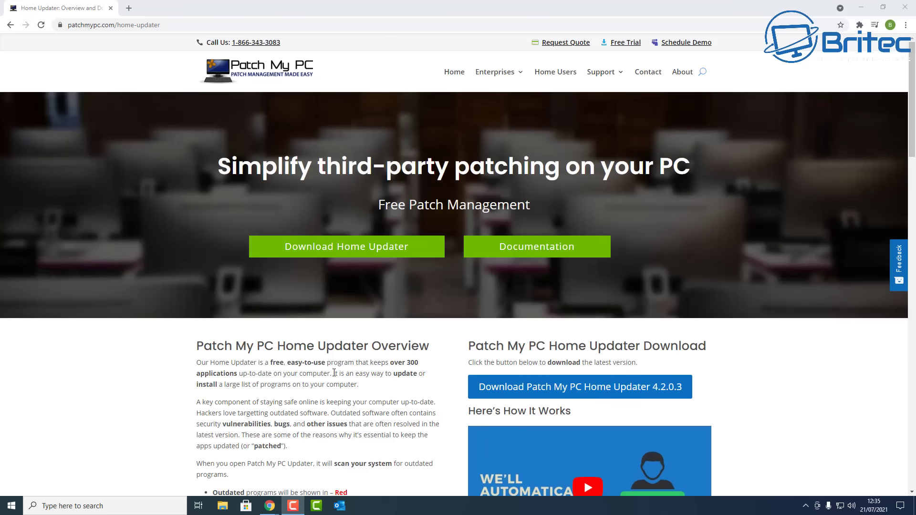
Download Patch My PC Home Updater 4.2.0.3 from its website and launch PatchMyPC.exe.
left_click(325, 258)
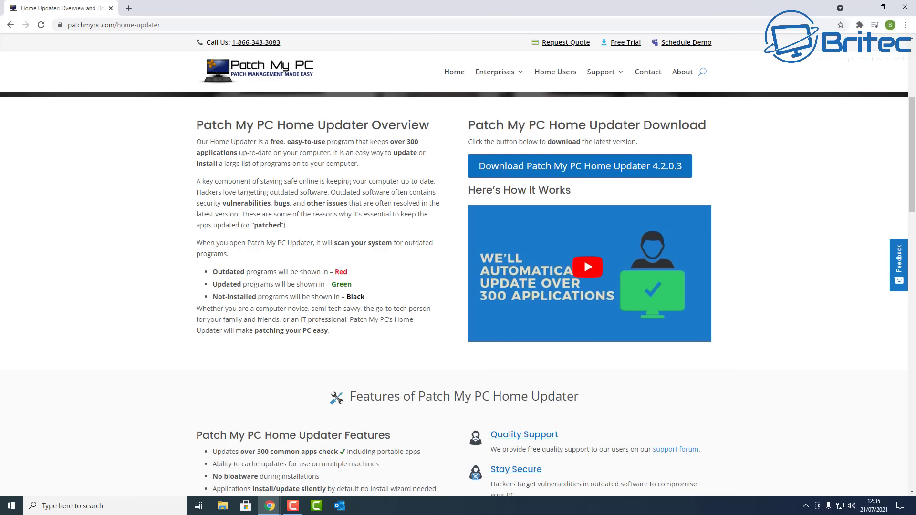
left_click(510, 170)
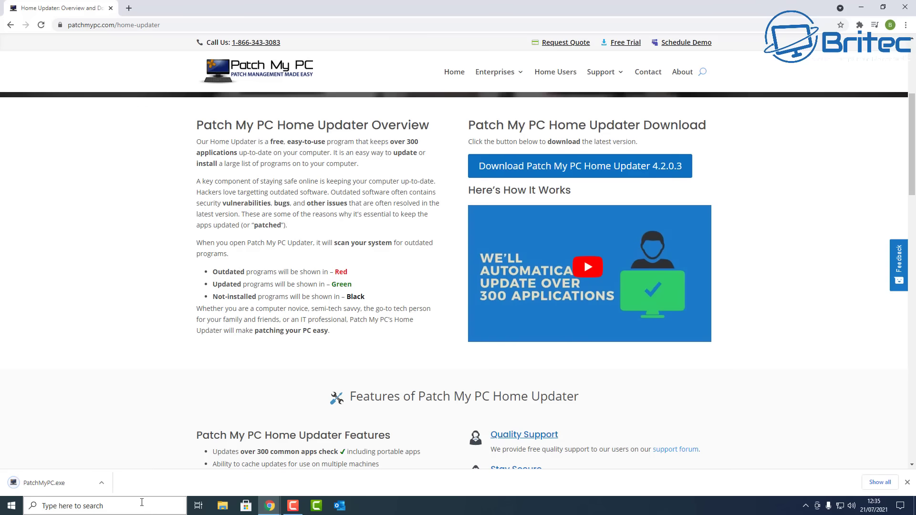
left_click(49, 487)
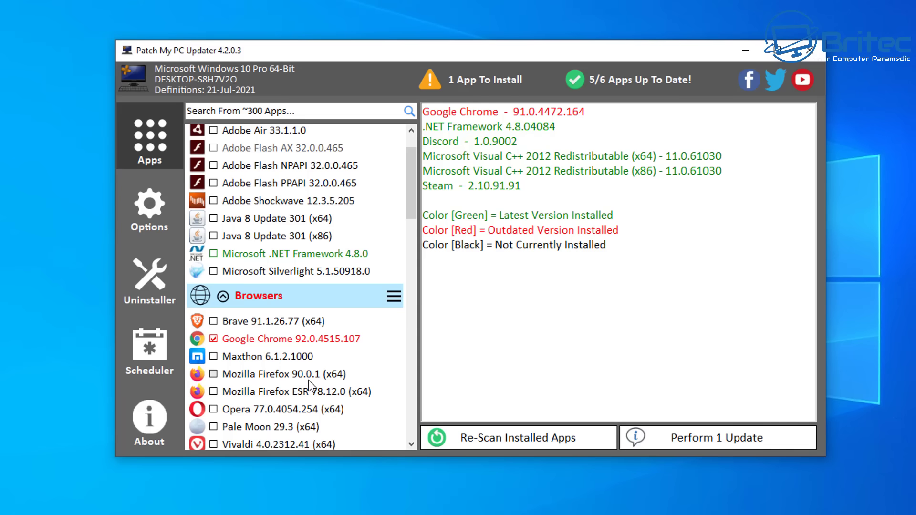
Look through the installable apps in the Browsers, Multimedia and Utilities categories, collapsing Multimedia and Utilities after viewing.
left_click(334, 341)
left_click(334, 341)
scroll(305, 351, "down", 3)
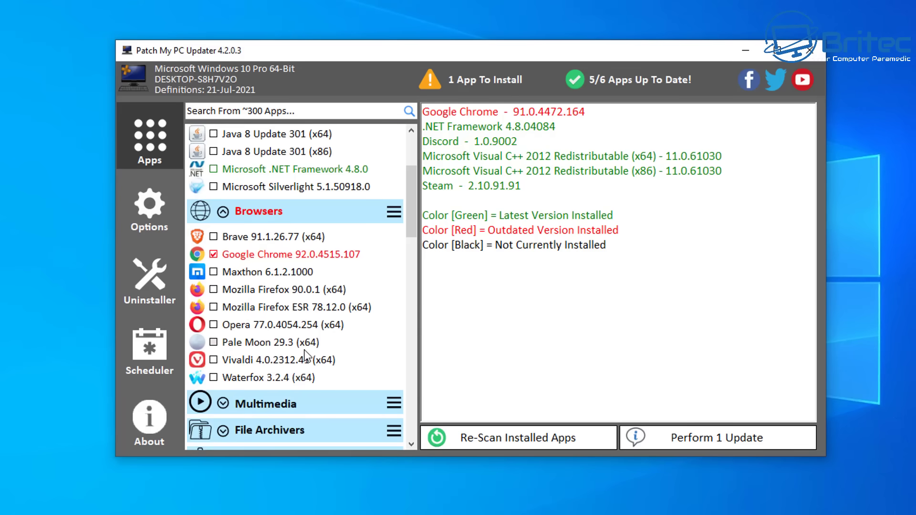
scroll(305, 350, "down", 3)
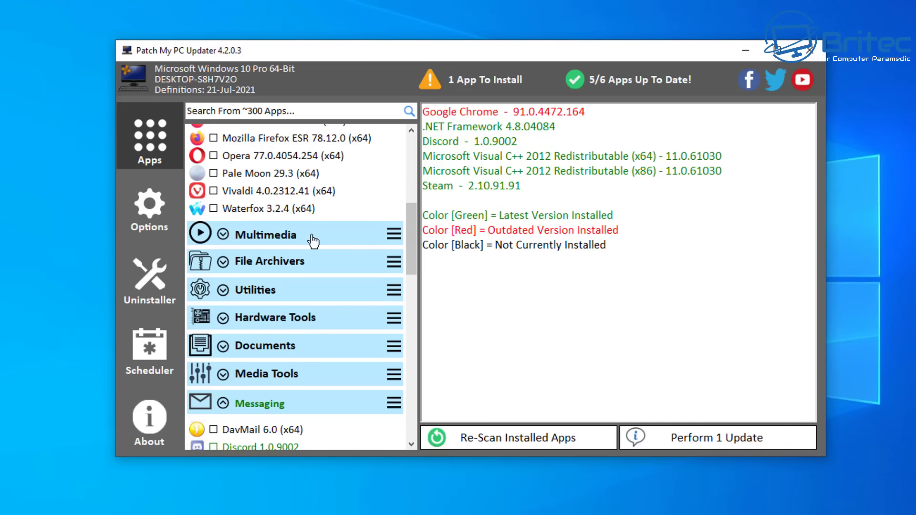
left_click(225, 234)
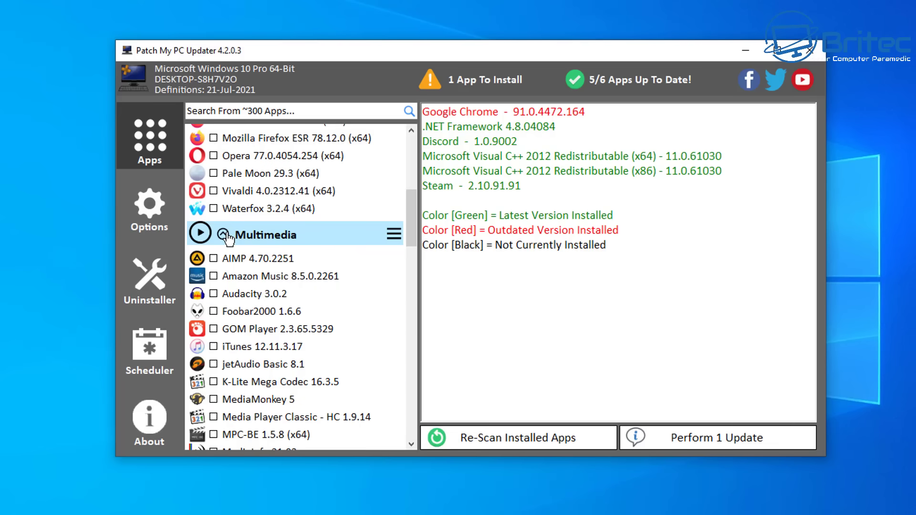
left_click(224, 235)
scroll(277, 310, "down", 1)
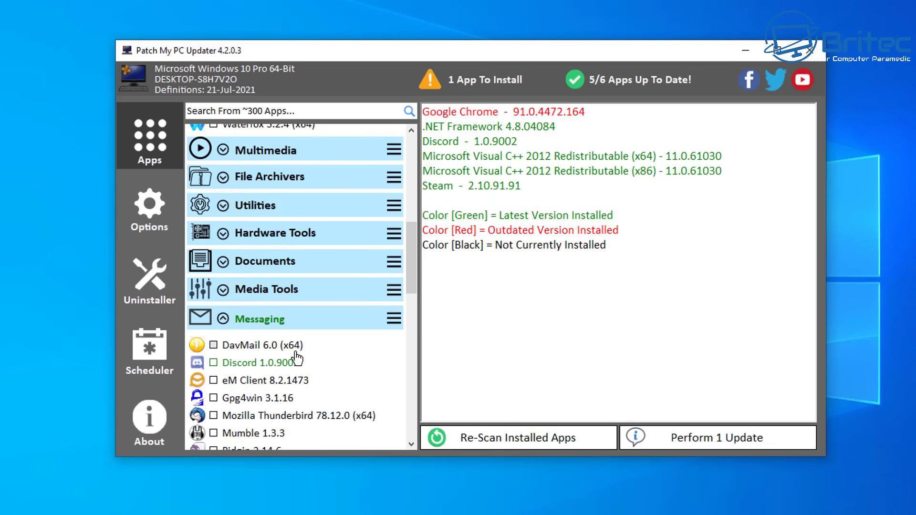
left_click(293, 214)
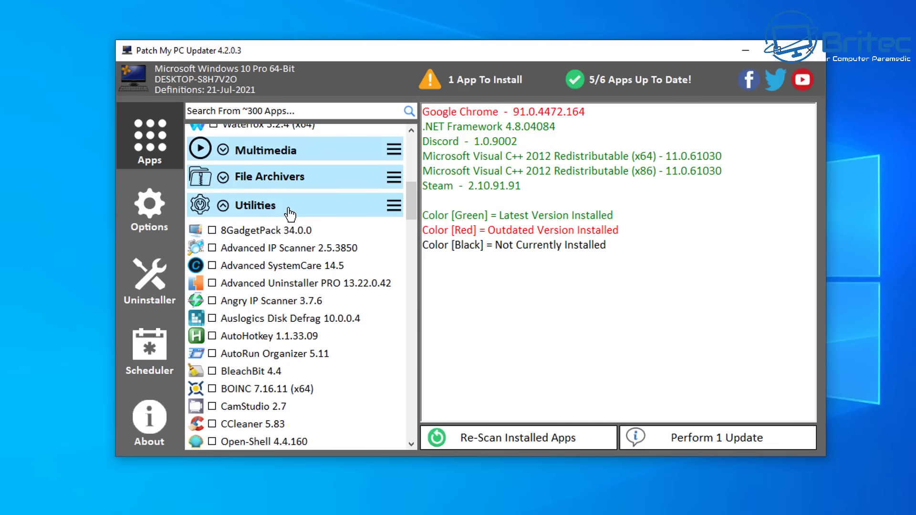
left_click(289, 215)
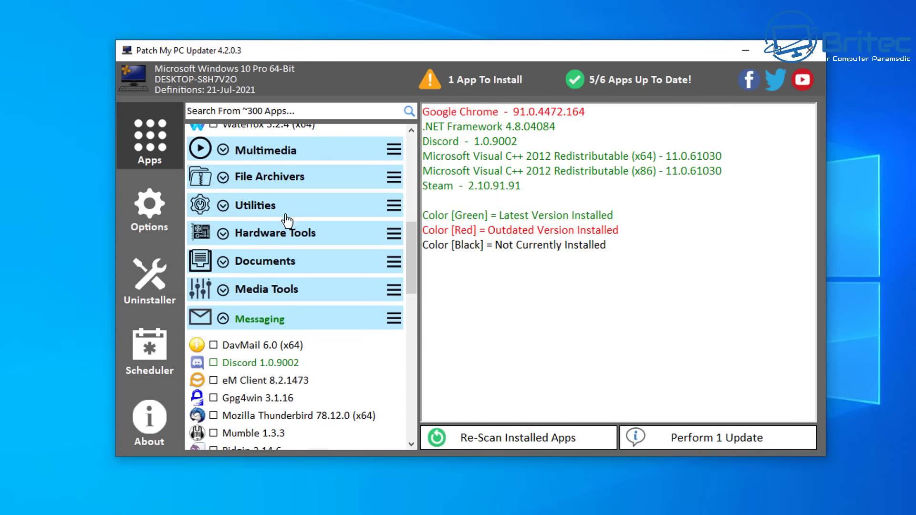
Try marking both C++ 2005 and both C++ 2008 redistributables for installation, and clear all four selections again.
scroll(296, 267, "down", 5)
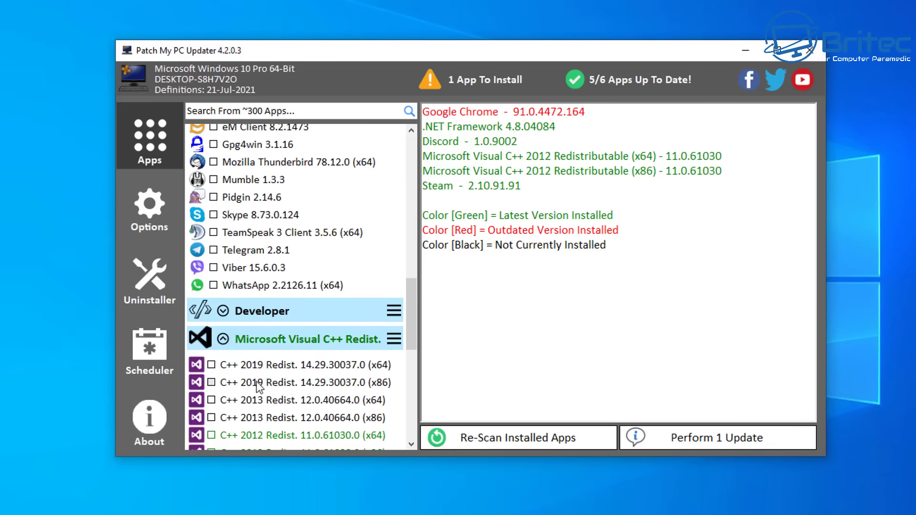
scroll(253, 386, "down", 3)
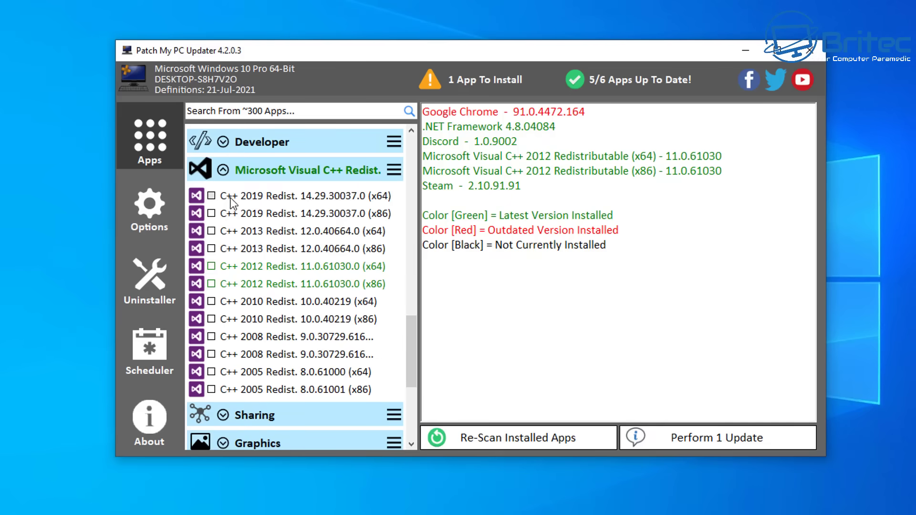
left_click(211, 390)
left_click(211, 372)
left_click(211, 355)
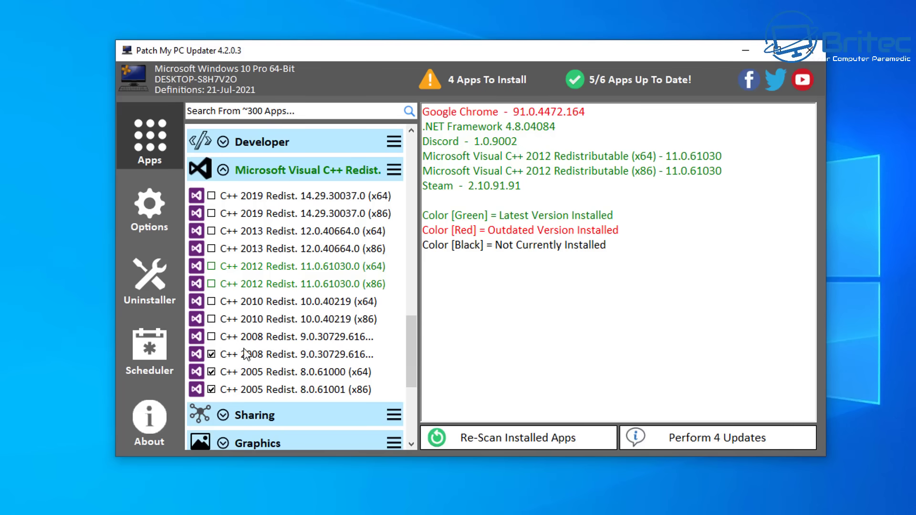
left_click(211, 336)
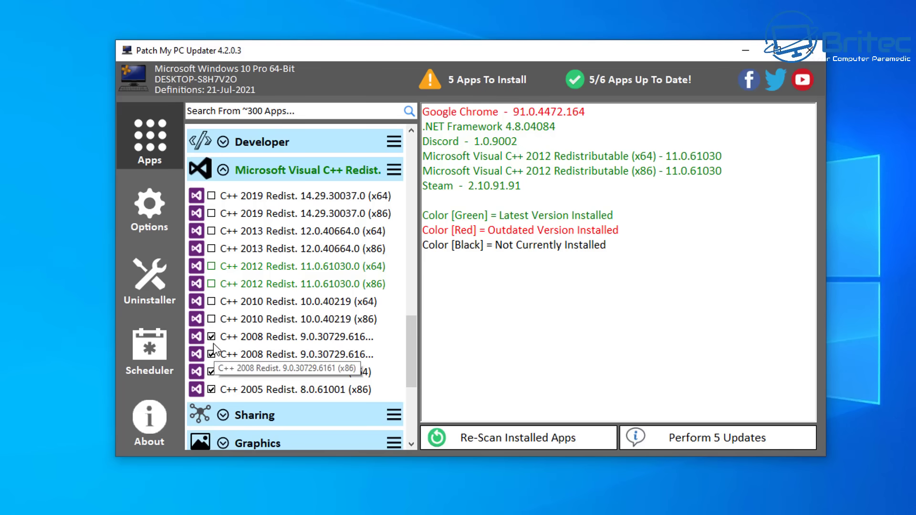
left_click(211, 336)
left_click(211, 354)
left_click(212, 372)
left_click(211, 390)
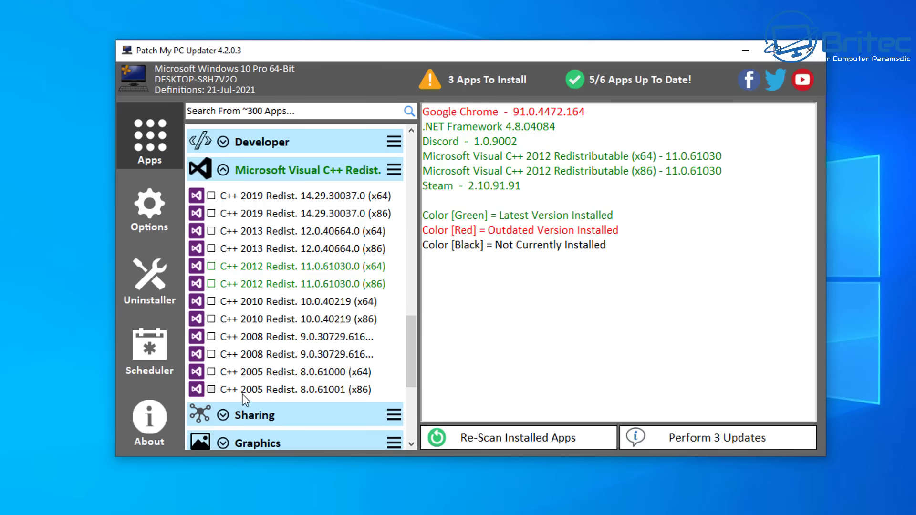
Mark Steam and Origin in the Gaming category for installation.
scroll(321, 378, "down", 3)
scroll(320, 378, "down", 2)
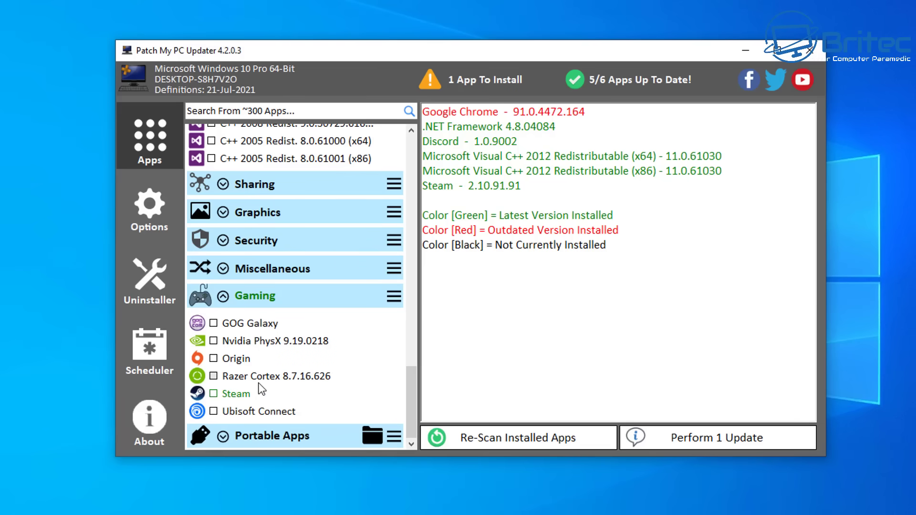
left_click(213, 393)
left_click(213, 358)
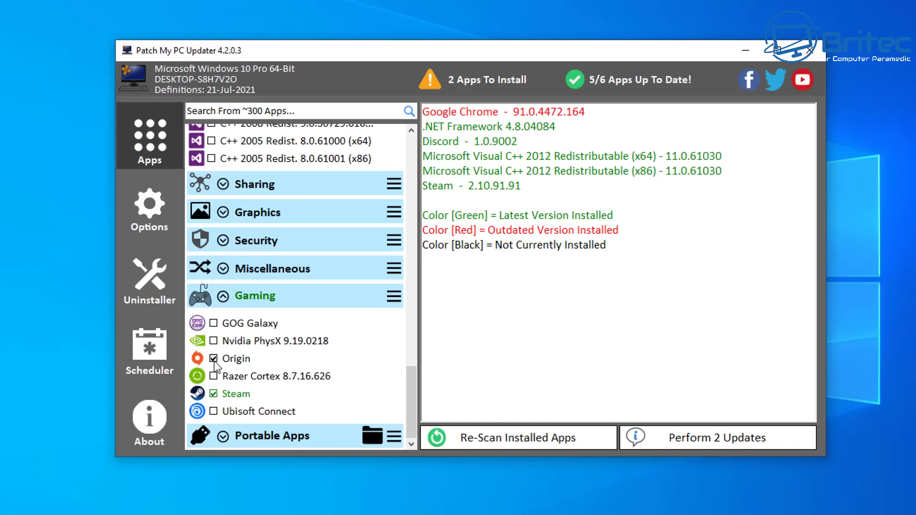
Clear the installation selections for Origin and Steam in the Gaming category.
left_click(214, 359)
left_click(213, 394)
Review the list of apps marked for installation, perform the Google Chrome 92.0.4515.107 update, and close the updater.
scroll(345, 353, "up", 5)
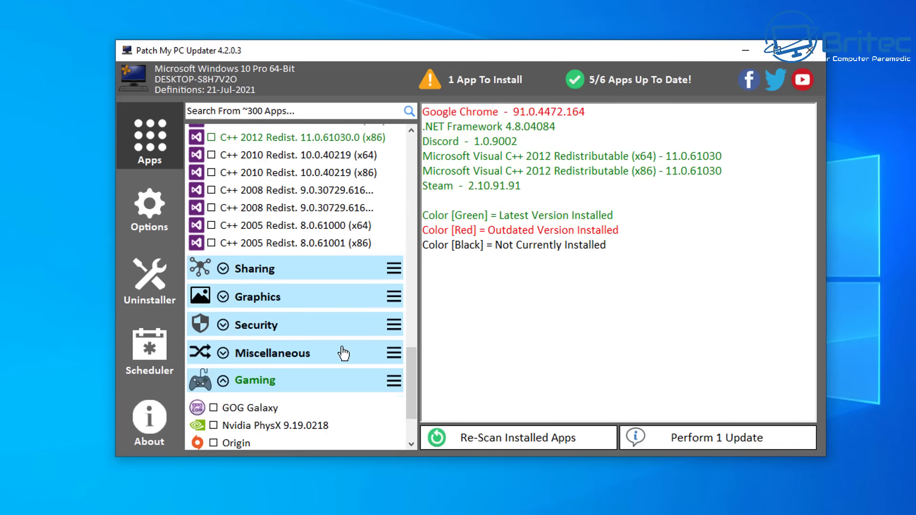
scroll(339, 357, "up", 2)
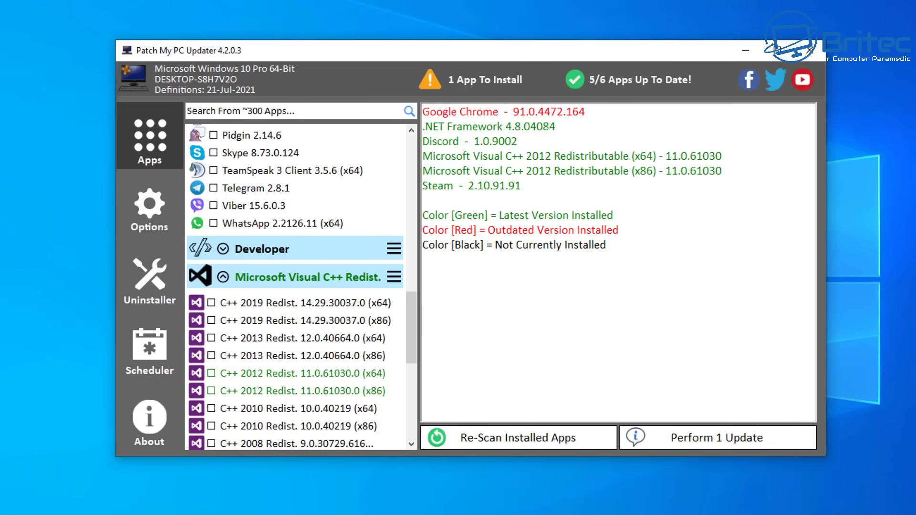
scroll(339, 320, "up", 10)
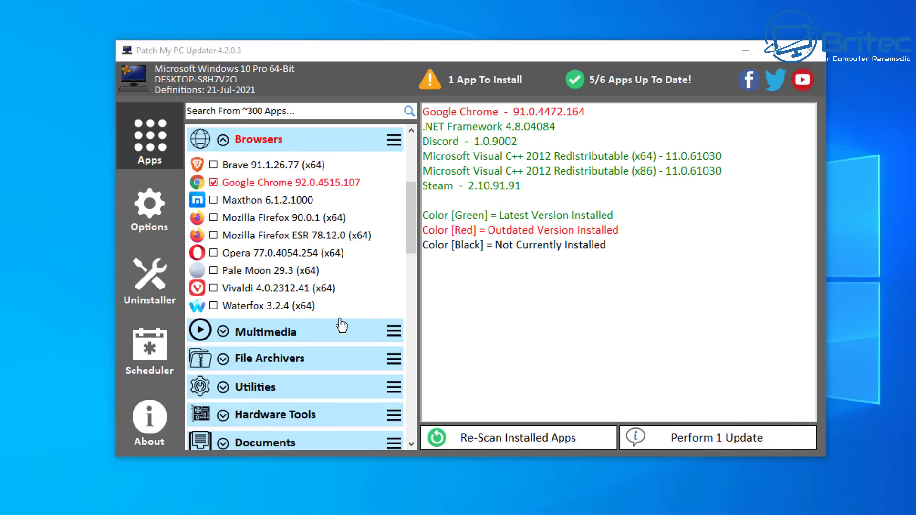
left_click(483, 84)
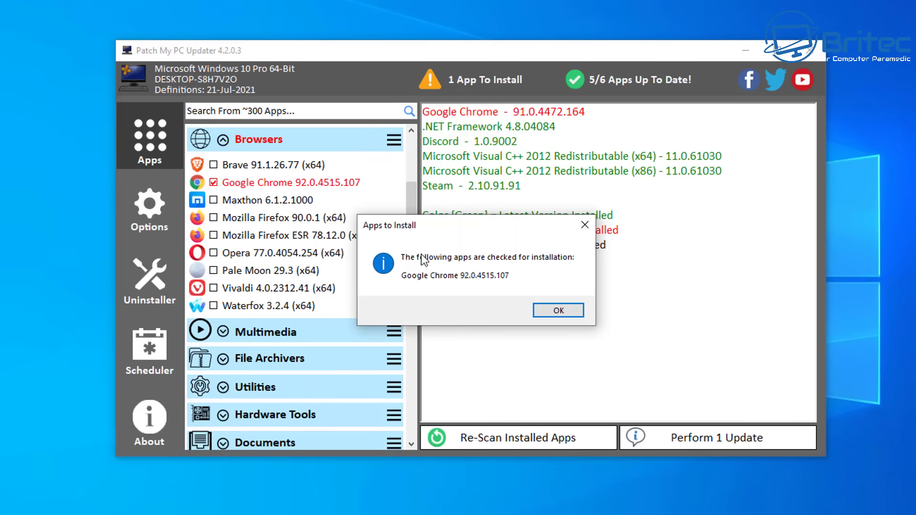
left_click(552, 311)
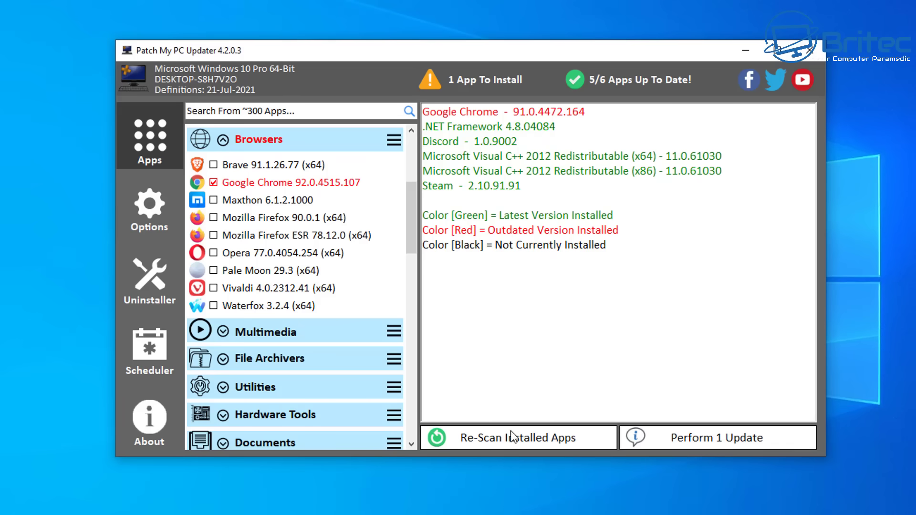
left_click(692, 441)
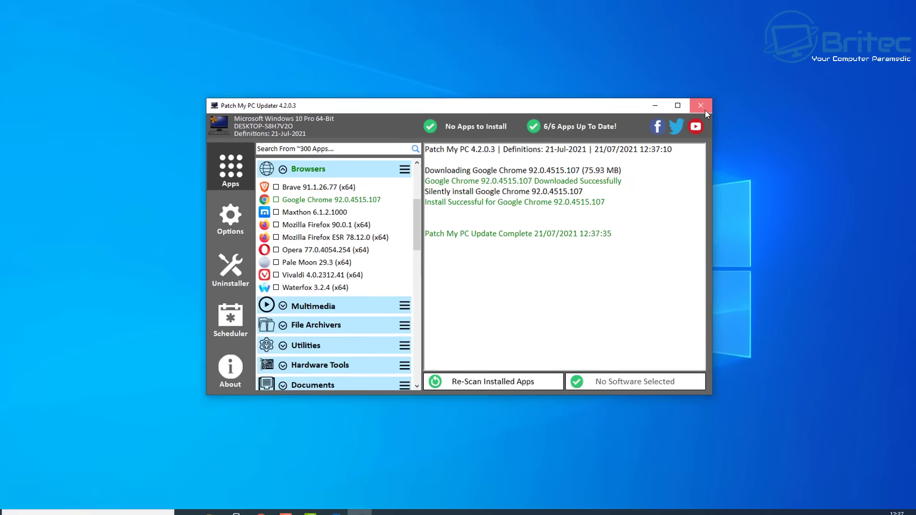
left_click(812, 52)
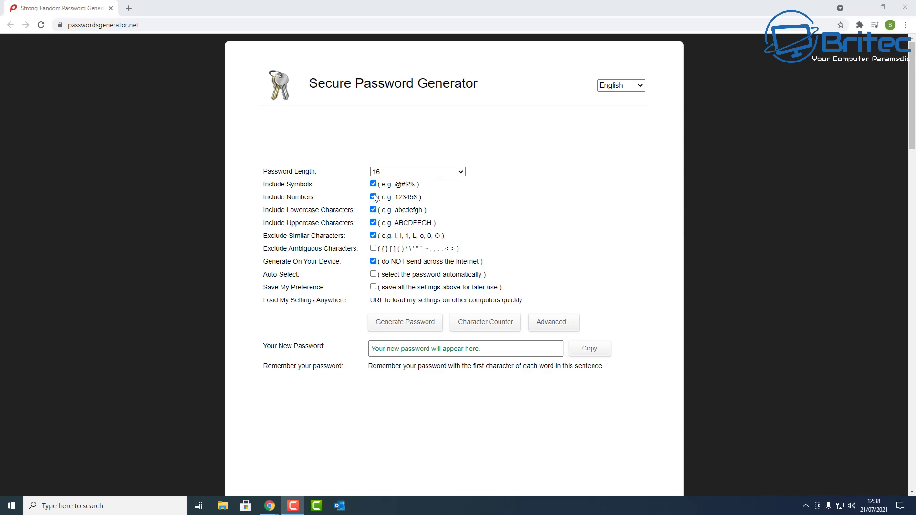
On passwordsgenerator.net, enable Auto-Select, leave Exclude Ambiguous Characters off, and generate a 16-character password.
left_click(373, 248)
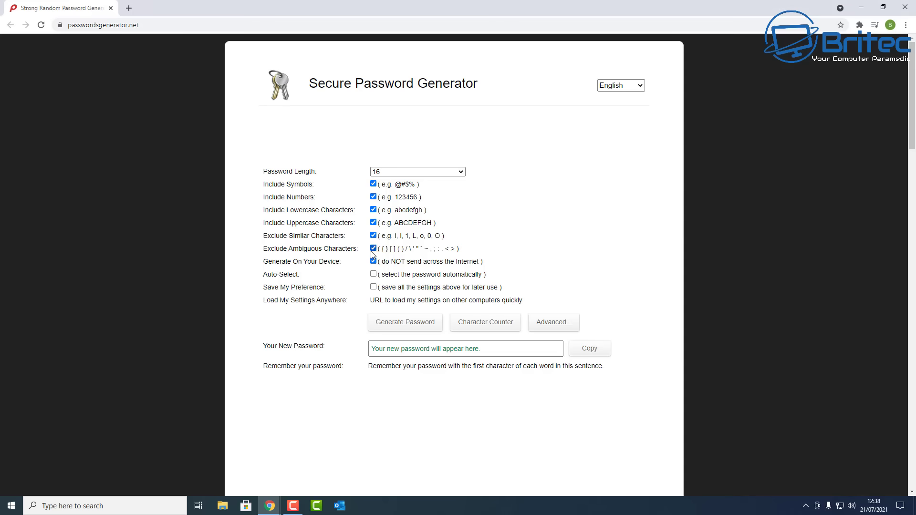
left_click(374, 249)
left_click(374, 275)
left_click(412, 328)
Copy the newly generated password.
left_click(429, 353)
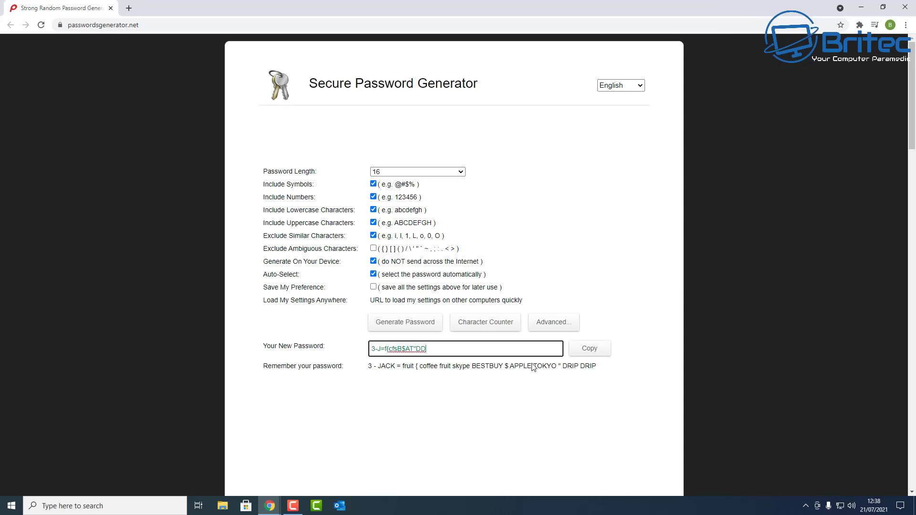
left_click(577, 353)
left_click(430, 350)
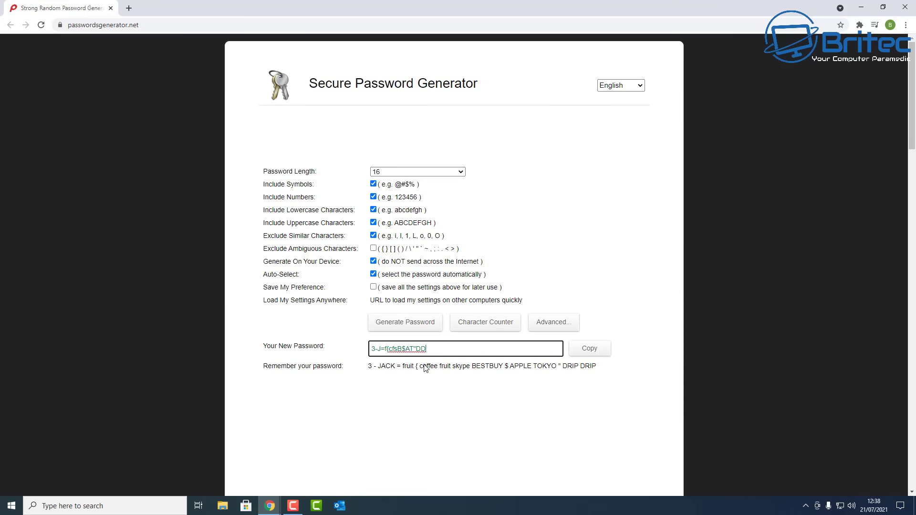